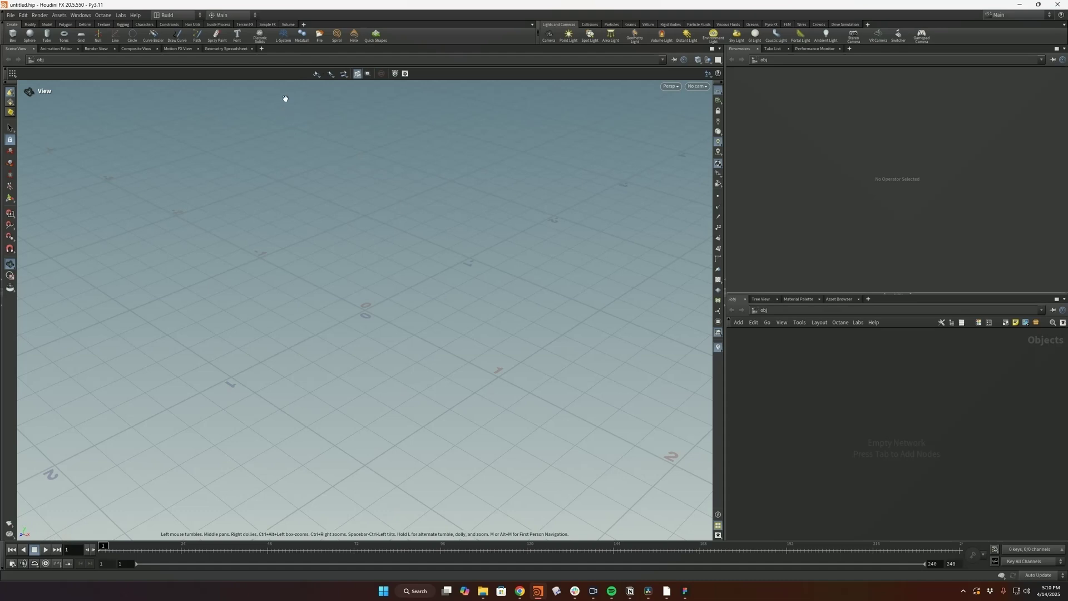
Enable the Octane shelf so its tools show up in the current shelf set.
{"action": "left_click", "coordinate": [303, 25]}
{"action": "mouse_move", "coordinate": [315, 54]}
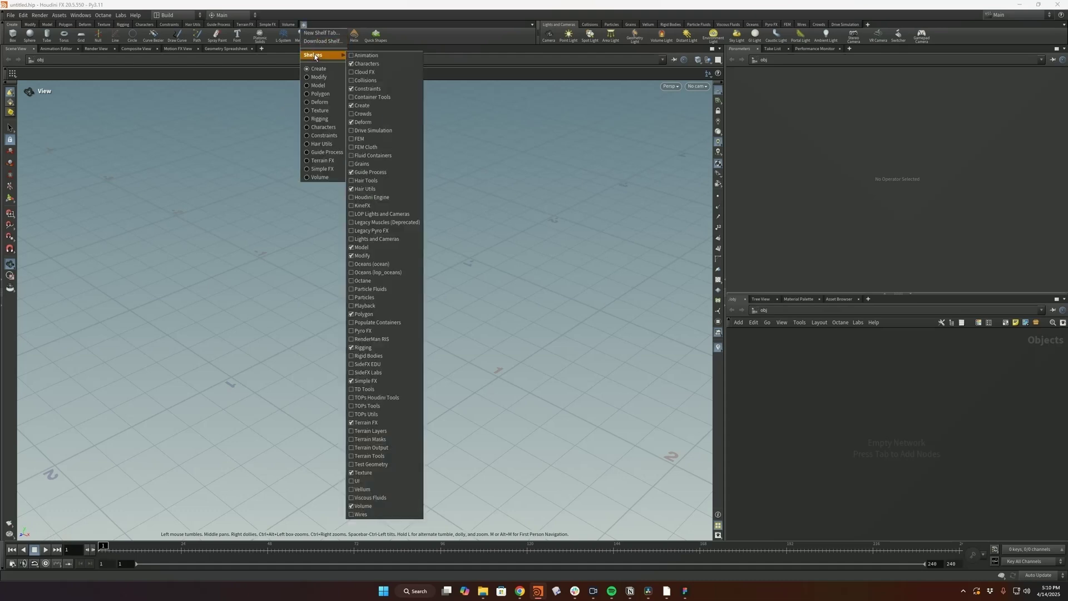
{"action": "left_click", "coordinate": [367, 280]}
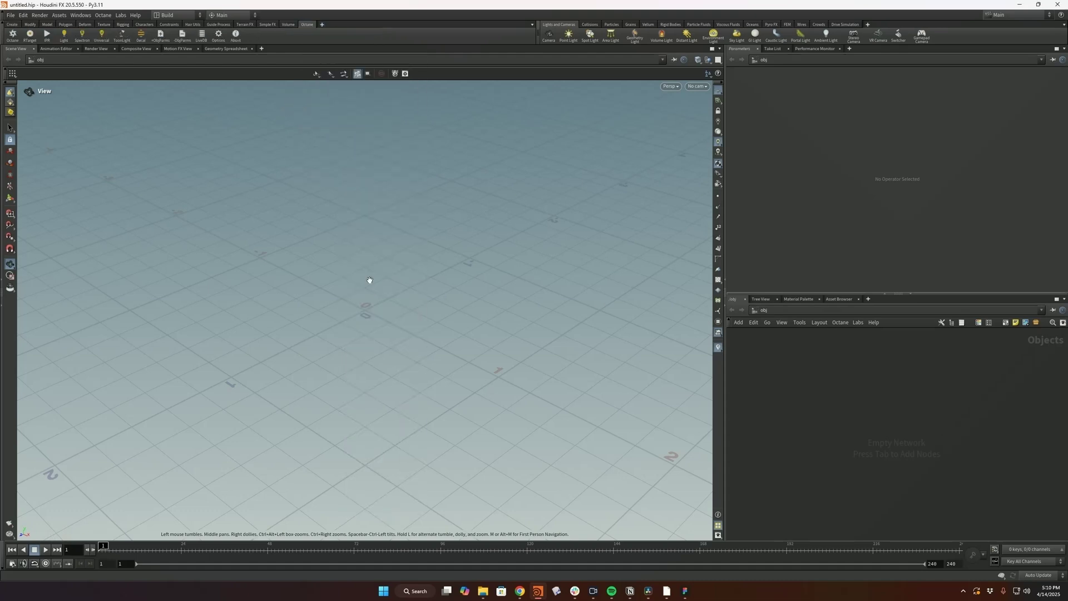
{"action": "key", "text": "space"}
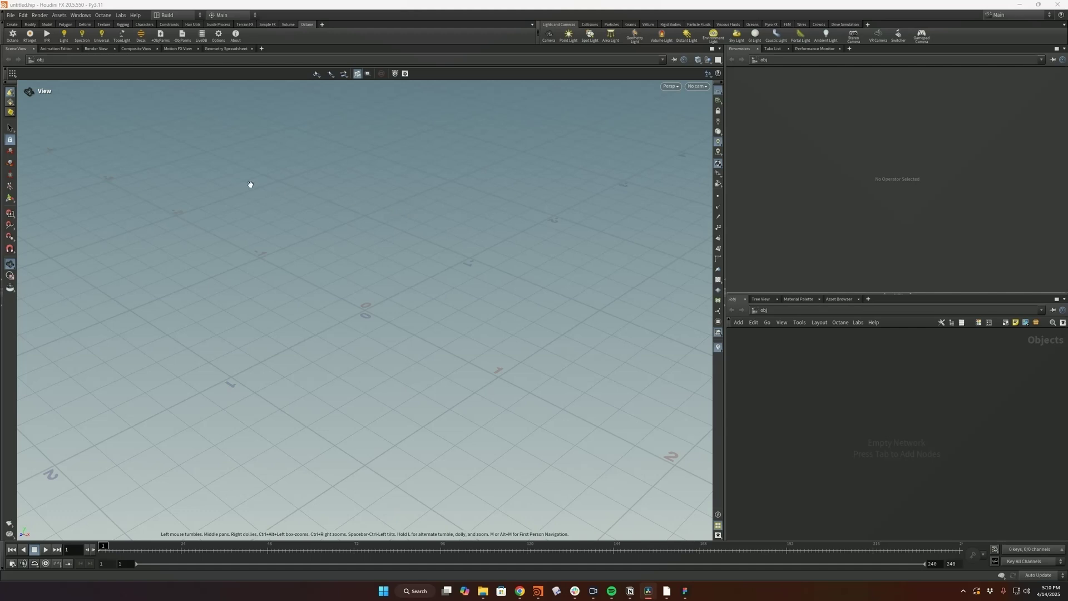
Create an Octane ROP with its render target in the mat network, and add a new camera from the viewport.
{"action": "left_click", "coordinate": [12, 35]}
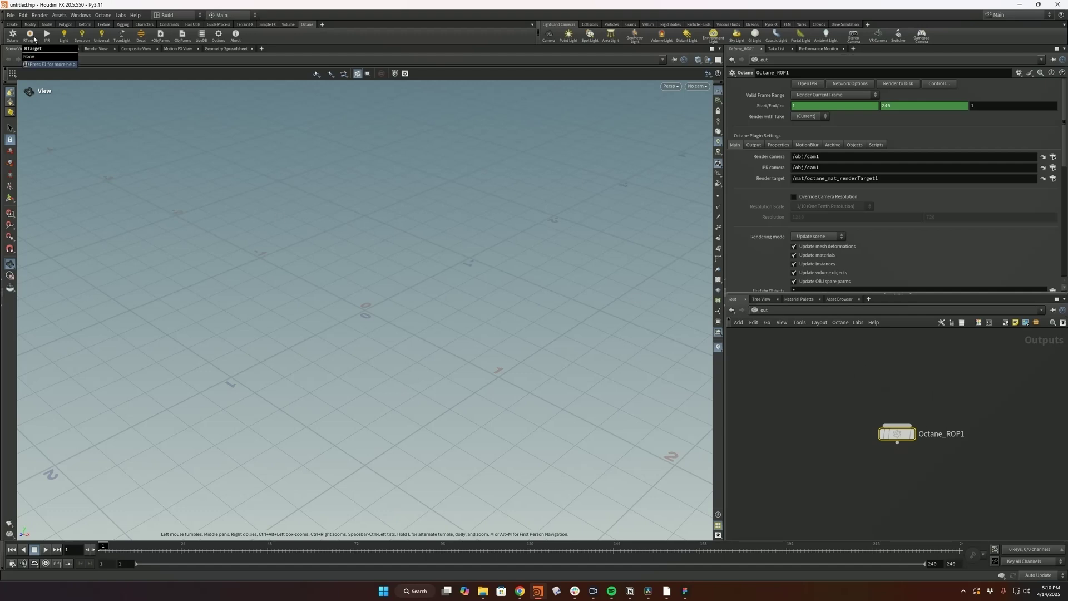
{"action": "left_click", "coordinate": [801, 311]}
{"action": "left_click", "coordinate": [812, 341]}
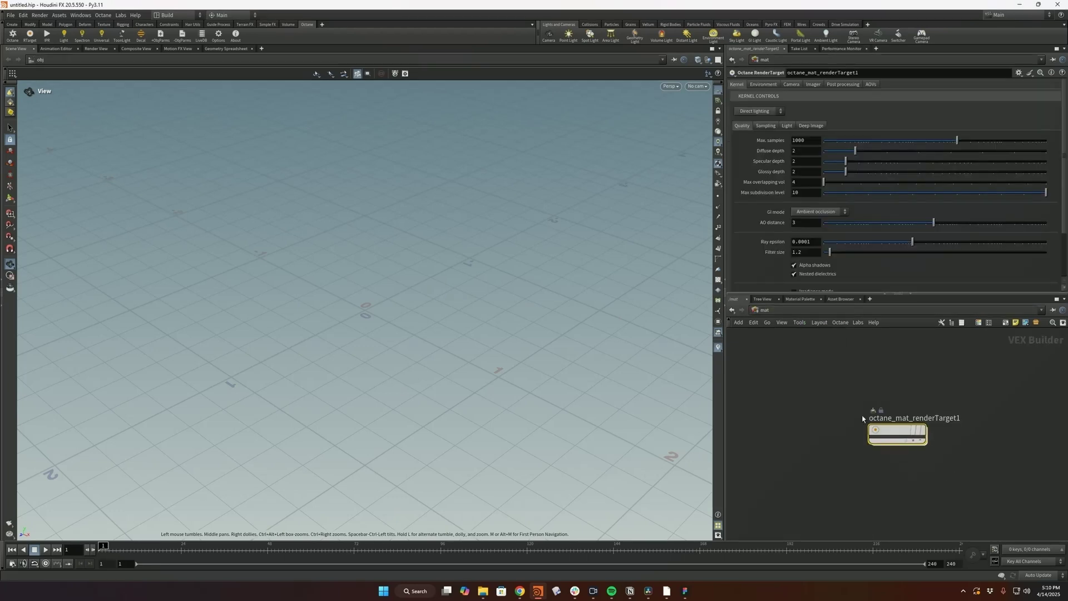
{"action": "left_click", "coordinate": [698, 86]}
{"action": "left_click", "coordinate": [723, 113]}
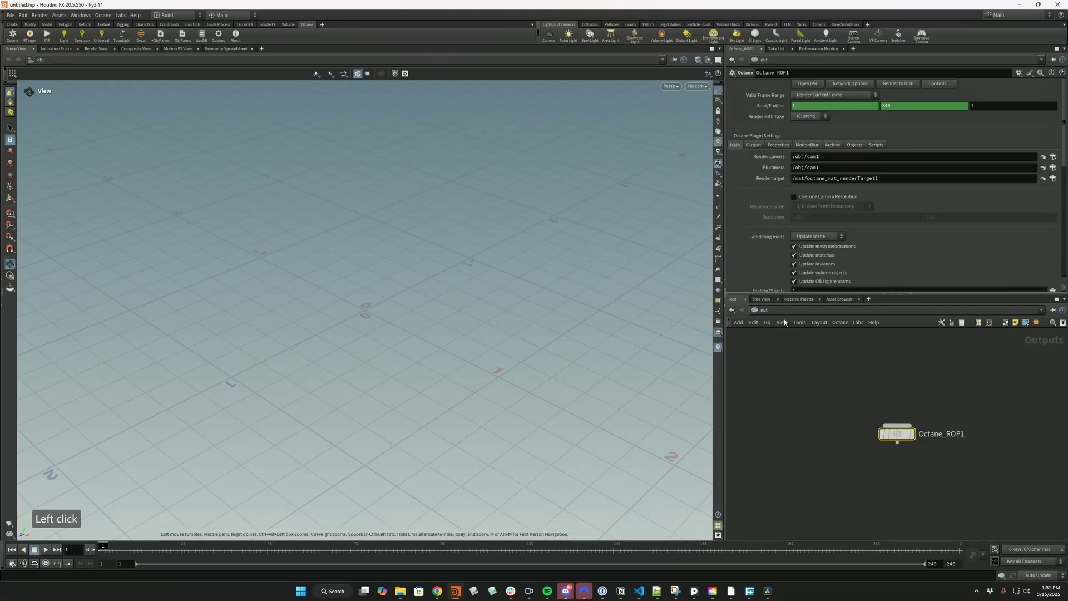
Open the mat network and set the Octane render target's Max. samples to 66.
{"action": "left_click", "coordinate": [777, 310]}
{"action": "left_click", "coordinate": [794, 336]}
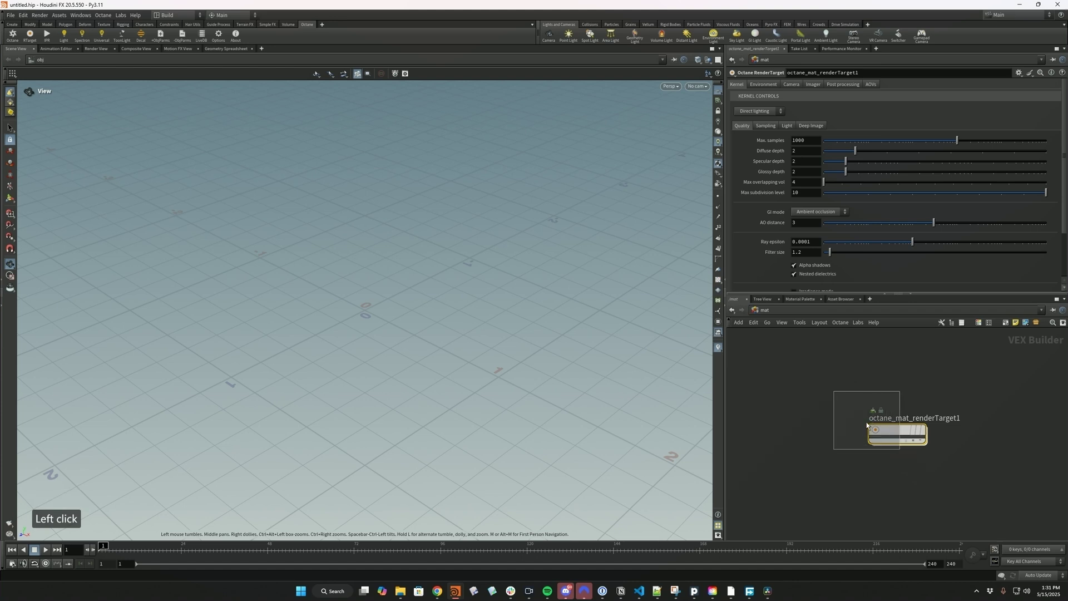
{"action": "left_click", "coordinate": [904, 142]}
View the Octane ROP in the out network and select the Octane Render Setup node in the obj network.
{"action": "left_click", "coordinate": [795, 309]}
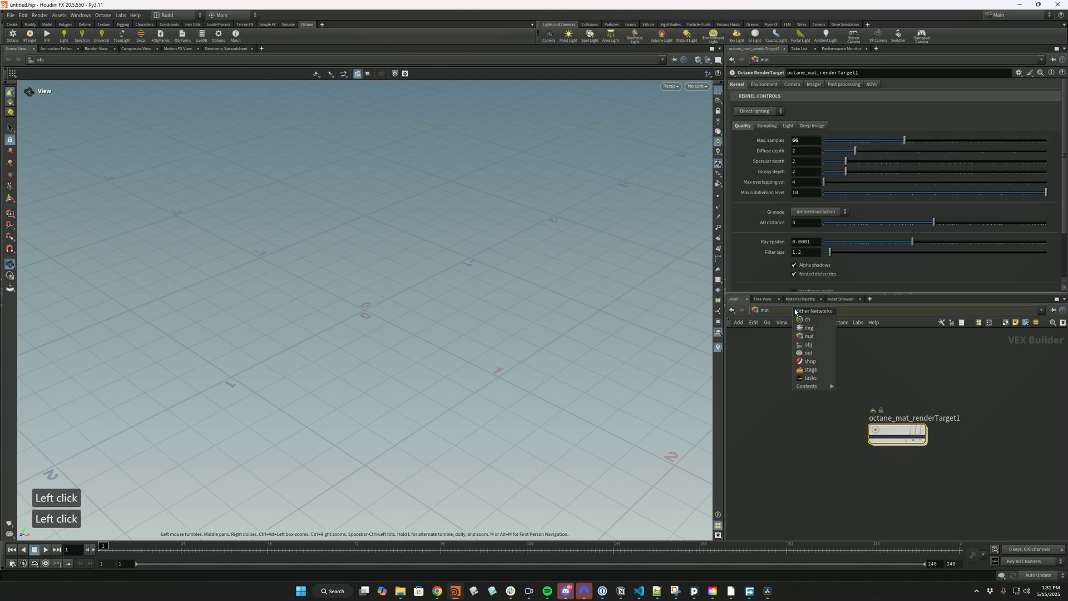
{"action": "left_click", "coordinate": [808, 353]}
{"action": "left_click", "coordinate": [774, 311]}
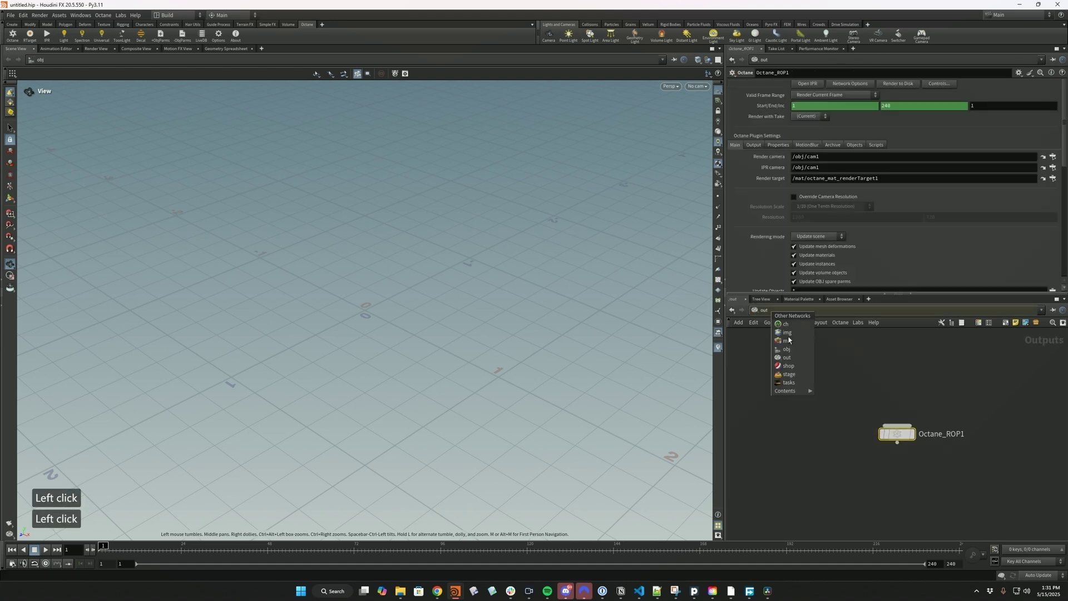
{"action": "left_click", "coordinate": [787, 349]}
{"action": "left_click_drag", "start_coordinate": [785, 371], "coordinate": [920, 445]}
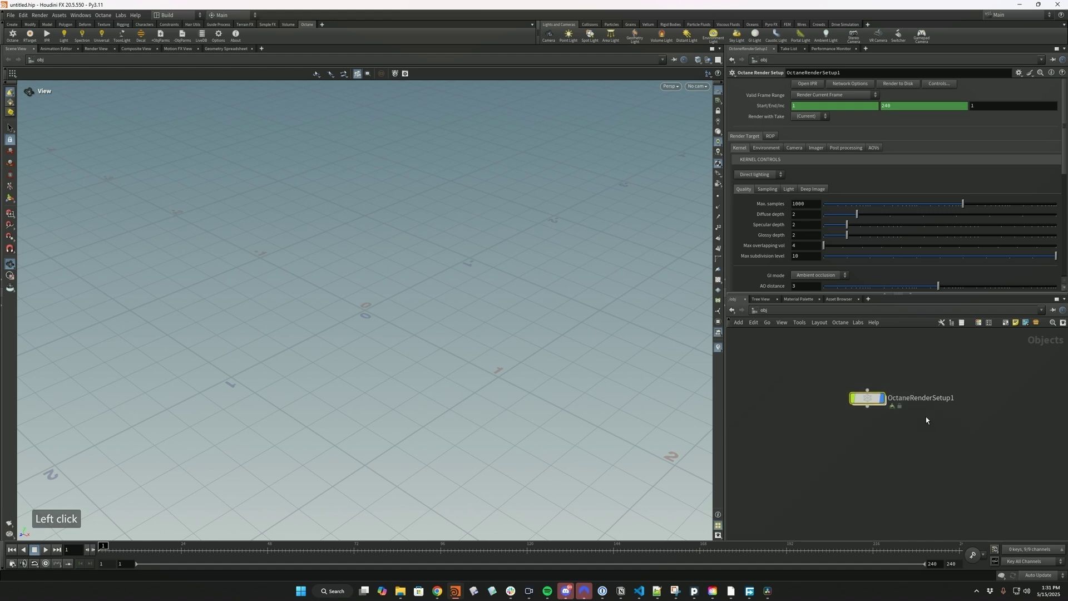
Examine the Render Target and ROP settings of the Octane Render Setup, including environment, camera, imager, output, motion blur and archive.
{"action": "left_click", "coordinate": [754, 138]}
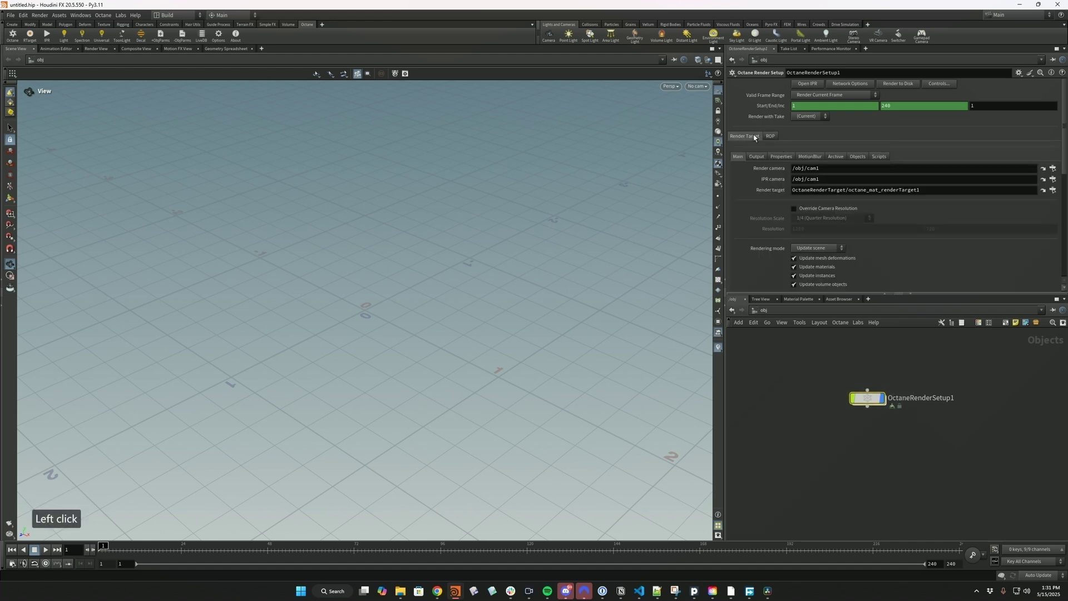
{"action": "left_click", "coordinate": [770, 136]}
{"action": "left_click", "coordinate": [771, 136]}
{"action": "left_click", "coordinate": [754, 137]}
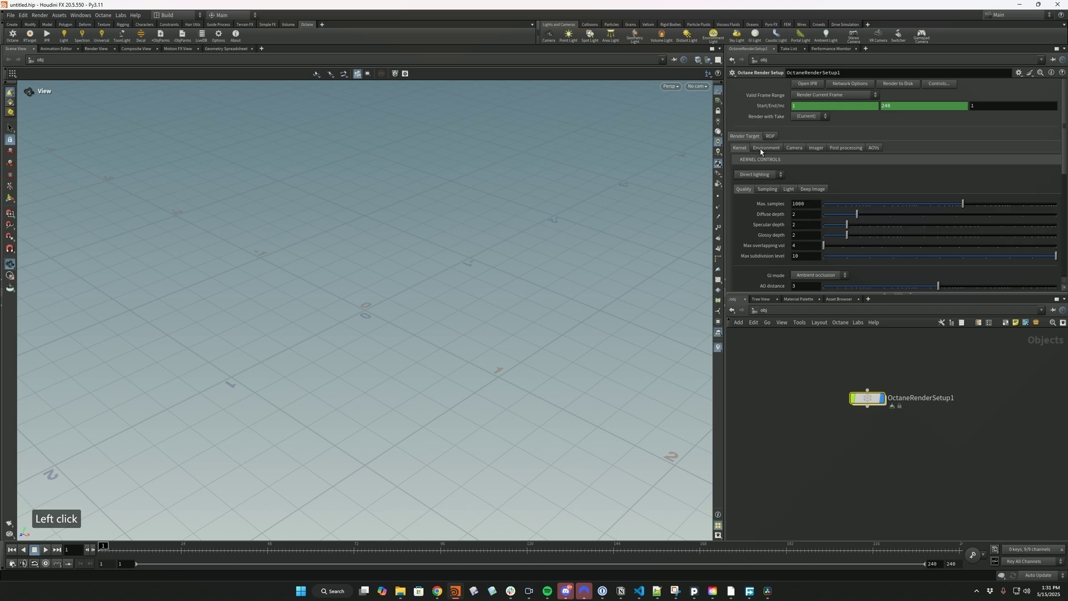
{"action": "left_click", "coordinate": [766, 147]}
{"action": "left_click", "coordinate": [795, 147]}
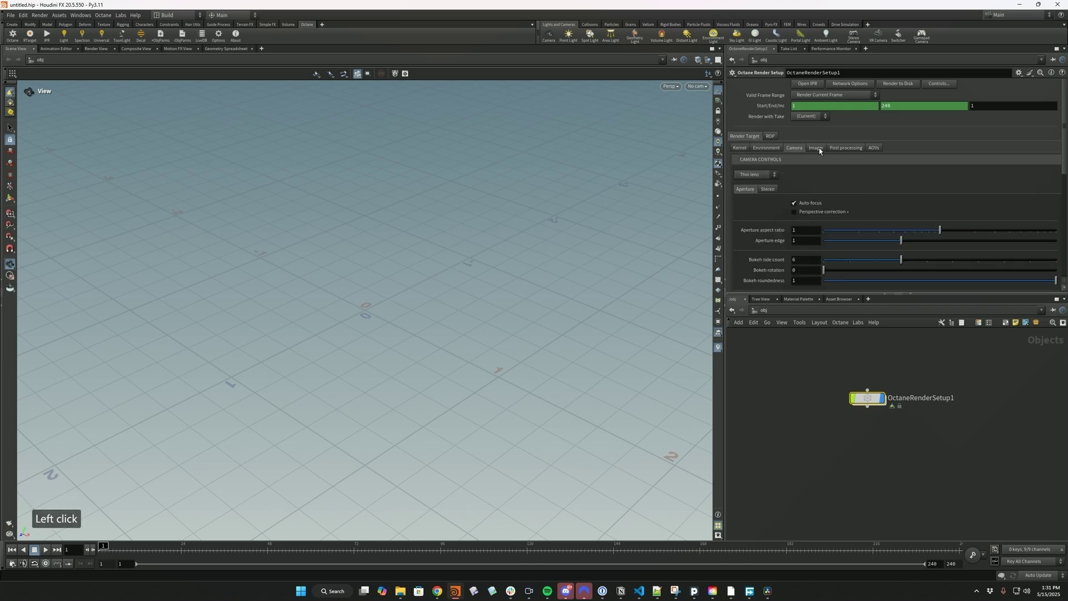
{"action": "left_click", "coordinate": [816, 147]}
{"action": "left_click", "coordinate": [771, 137]}
{"action": "left_click", "coordinate": [759, 156]}
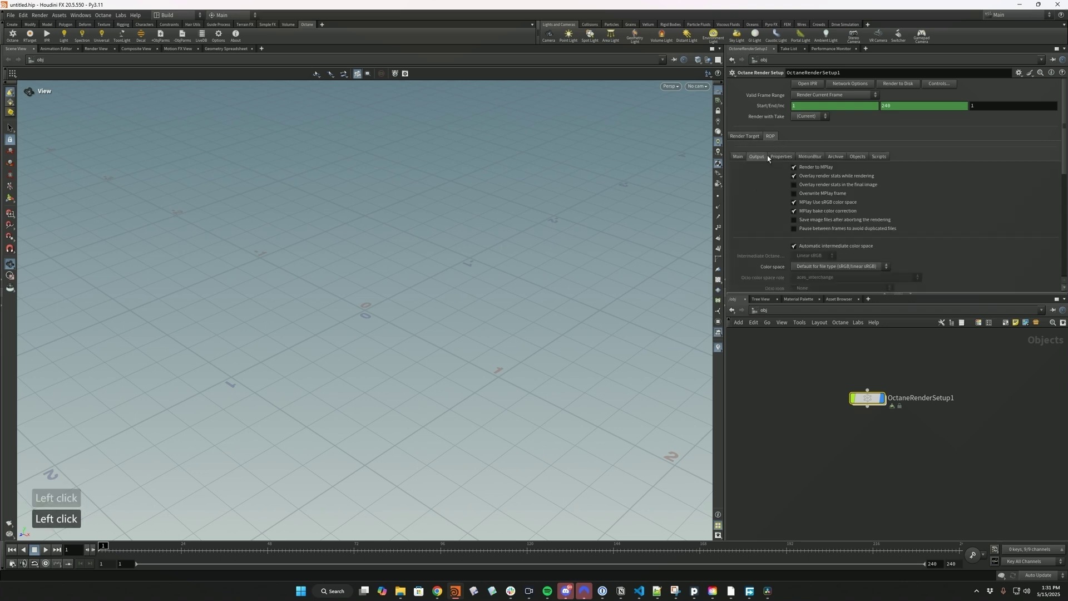
{"action": "left_click", "coordinate": [781, 156]}
{"action": "left_click", "coordinate": [809, 156]}
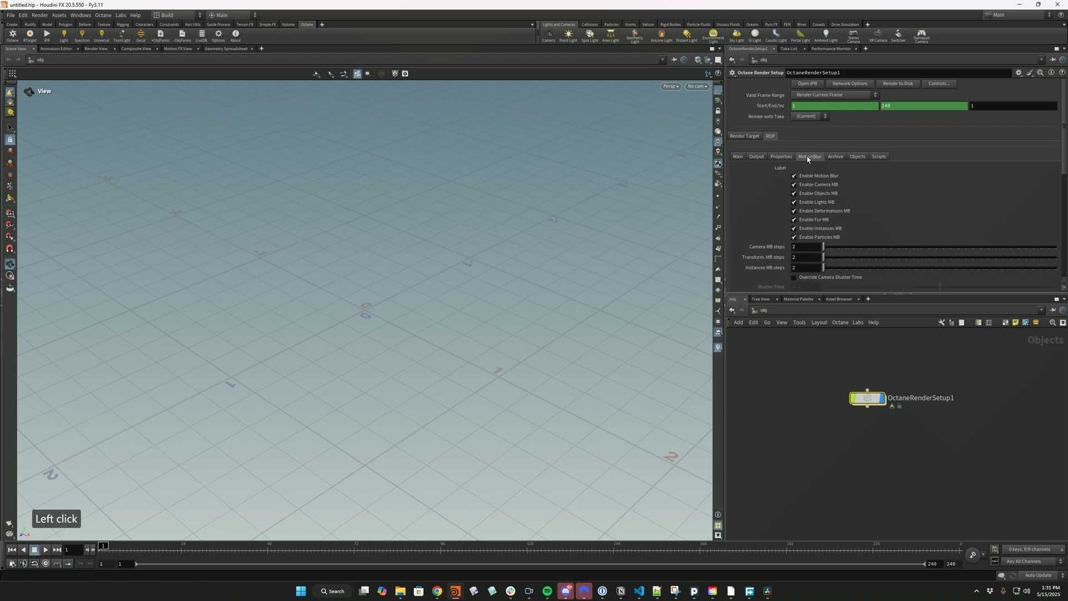
{"action": "left_click", "coordinate": [833, 156]}
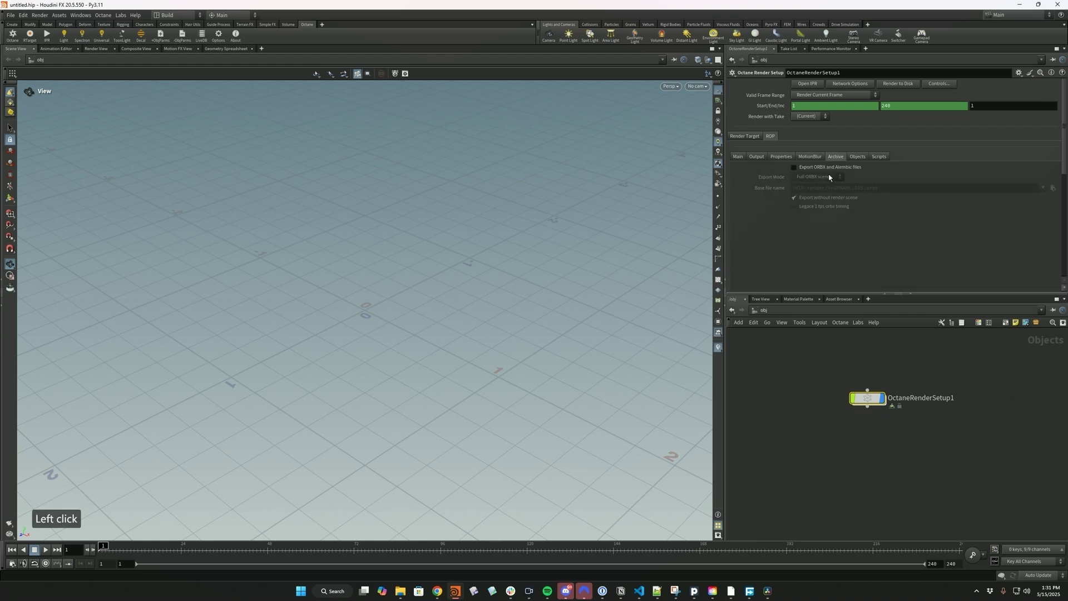
Revisit the Octane ROP in the out network and the render target in the mat network.
{"action": "left_click", "coordinate": [767, 322]}
{"action": "left_click", "coordinate": [792, 356]}
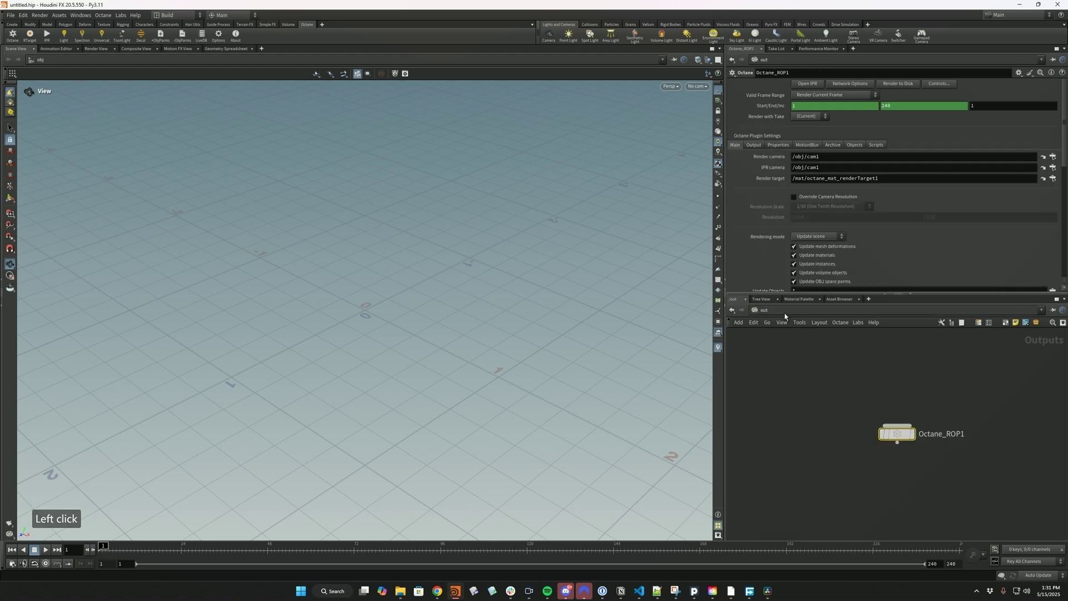
{"action": "left_click", "coordinate": [784, 315]}
{"action": "left_click", "coordinate": [795, 345]}
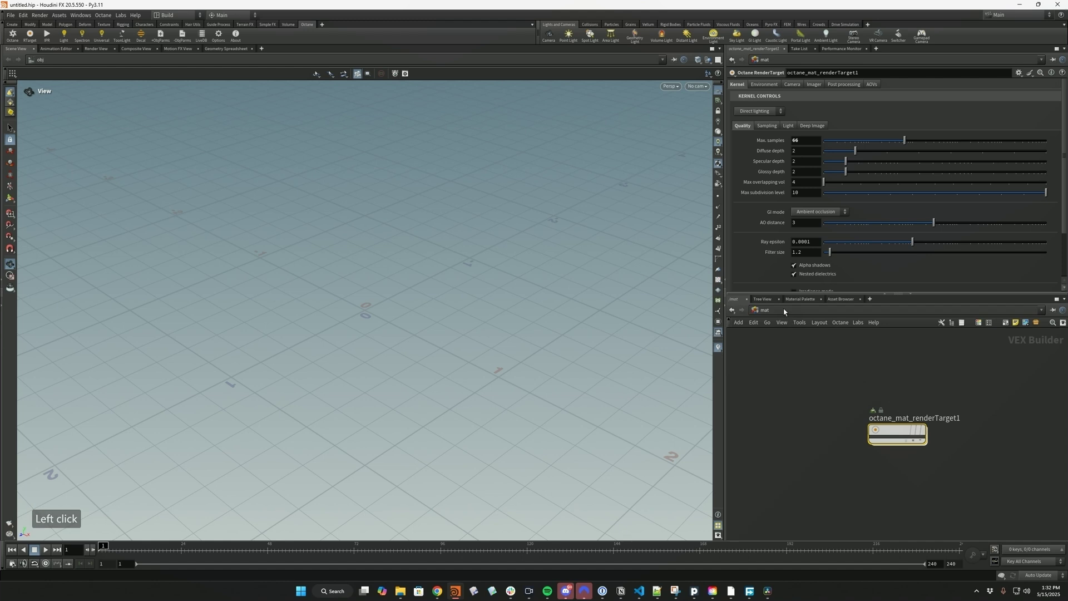
Return to the obj network and delete the Octane Render Setup node.
{"action": "left_click", "coordinate": [784, 312]}
{"action": "left_click", "coordinate": [796, 350]}
{"action": "left_click_drag", "start_coordinate": [816, 375], "coordinate": [946, 452]}
{"action": "key", "text": "Delete"}
Add a new Octane Render Setup node to the obj network.
{"action": "key", "text": "Tab"}
{"action": "type", "text": "oc"}
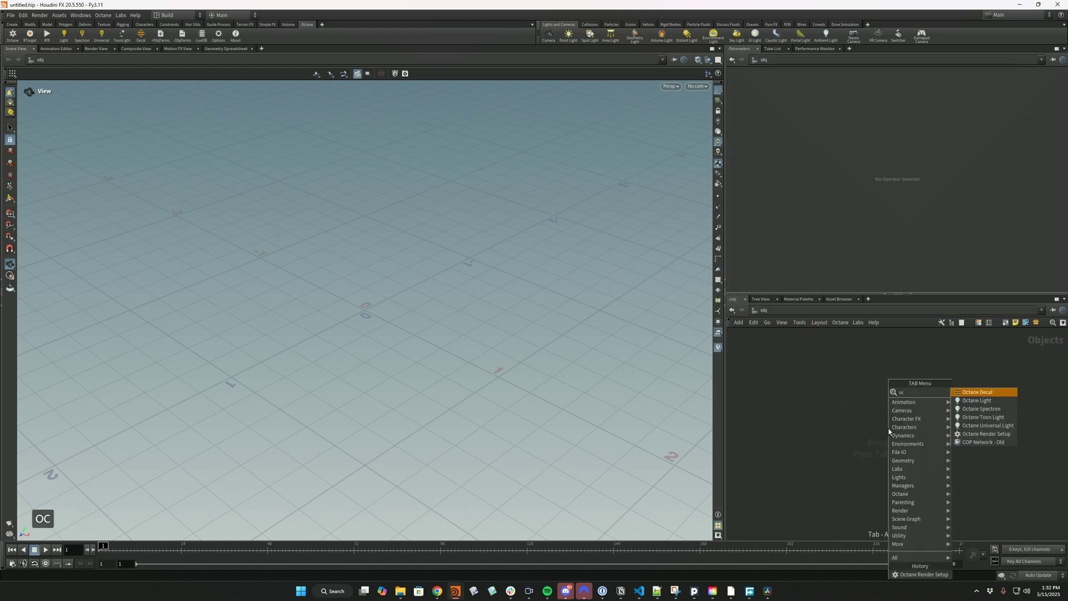
{"action": "type", "text": "tanere"}
{"action": "key", "text": "Return"}
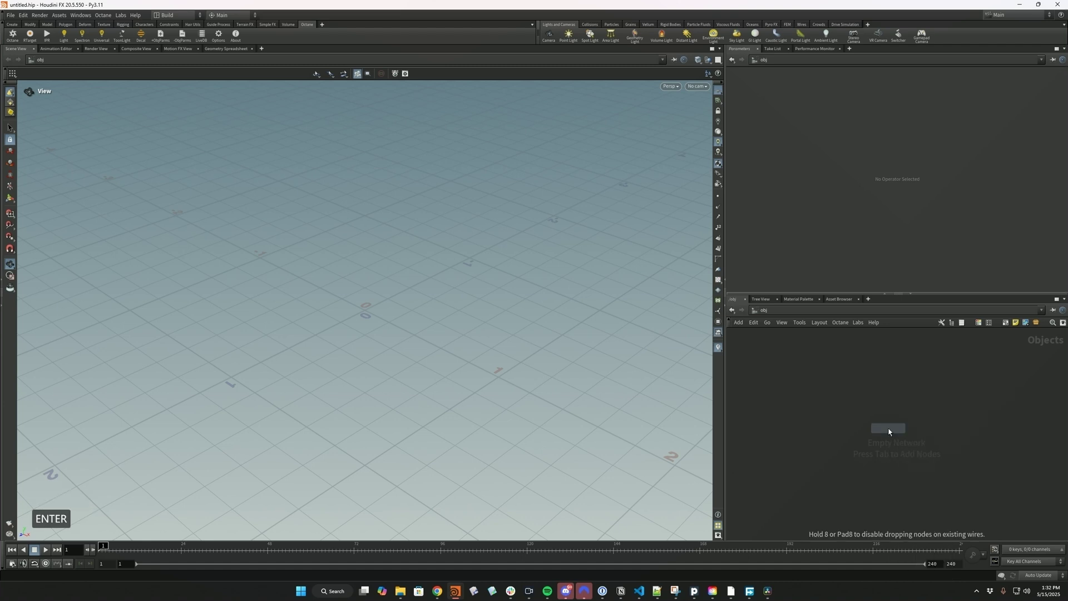
{"action": "left_click", "coordinate": [888, 431]}
Add a Camera node beside the Octane Render Setup in the obj network.
{"action": "key", "text": "Tab"}
{"action": "type", "text": "camer"}
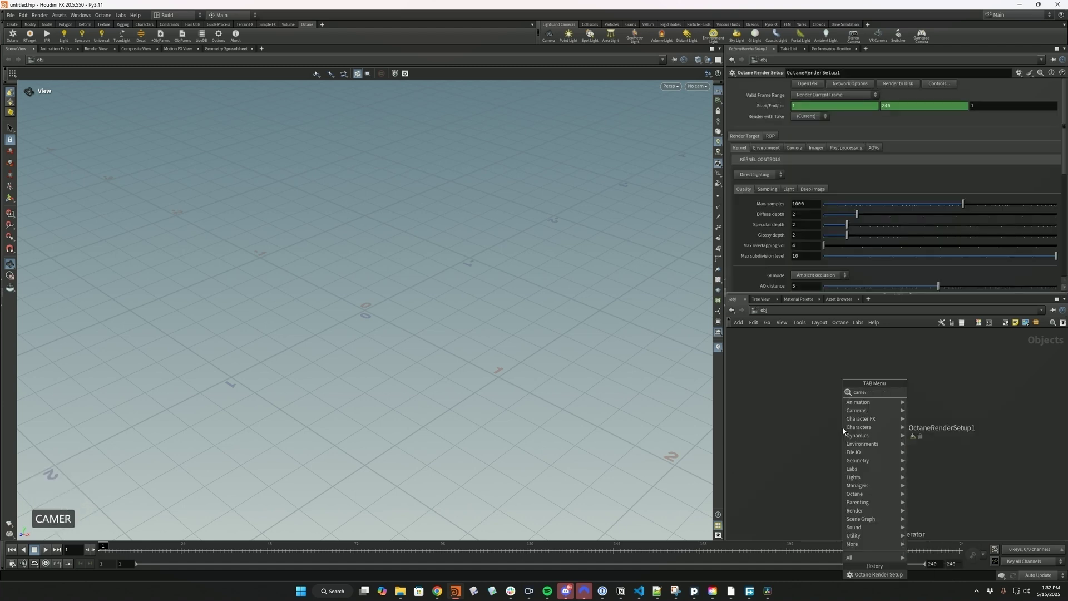
{"action": "key", "text": "Return"}
{"action": "left_click", "coordinate": [843, 429]}
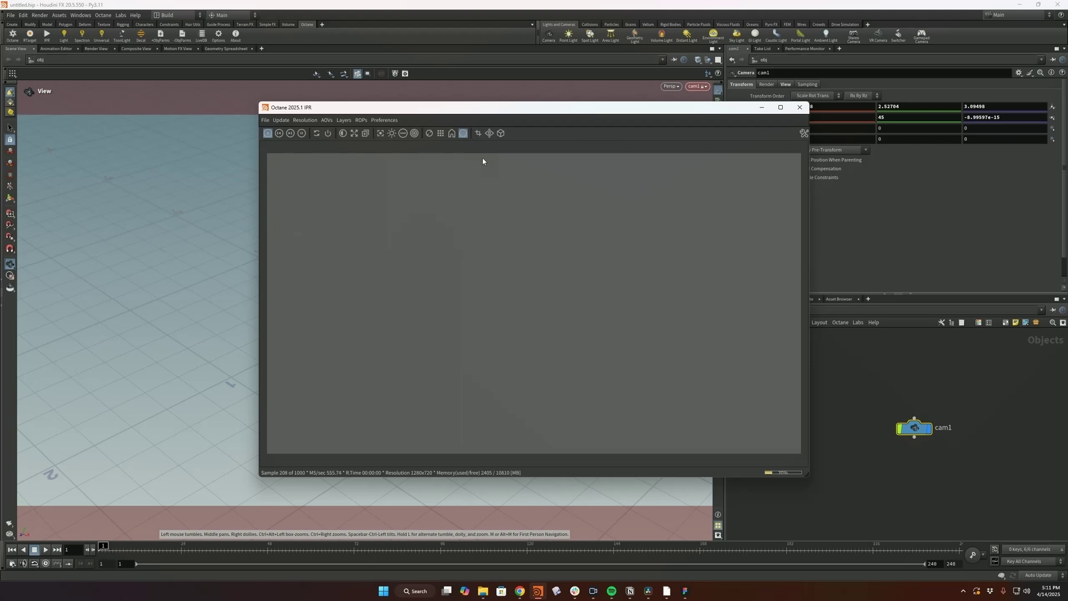
Switch to the out network and open the Octane IPR from the render node's parameters.
{"action": "left_click_drag", "start_coordinate": [599, 108], "coordinate": [399, 126]}
{"action": "left_click", "coordinate": [795, 311]}
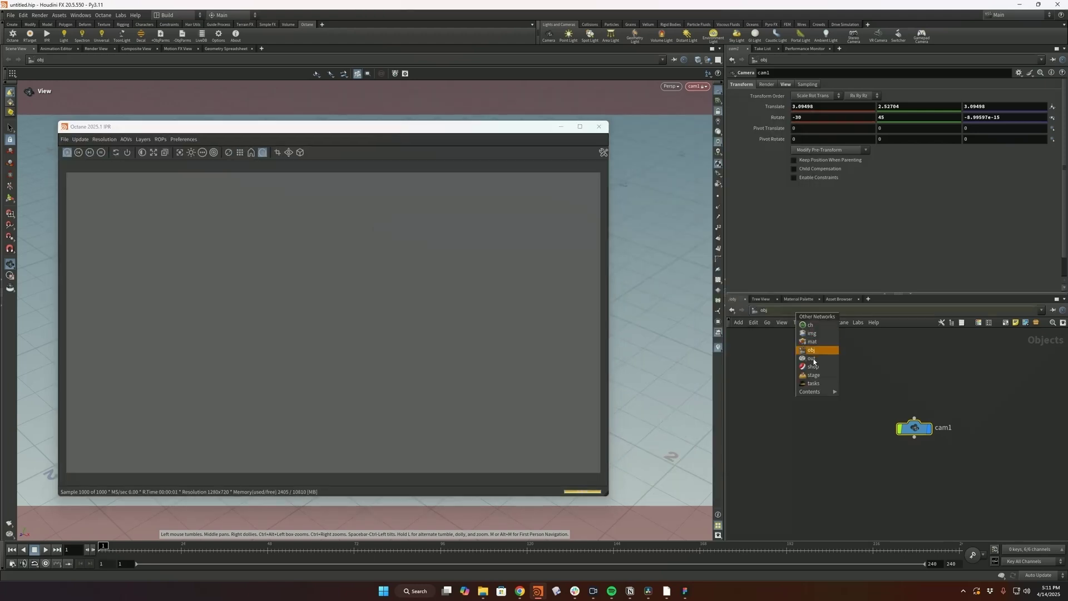
{"action": "left_click", "coordinate": [812, 358]}
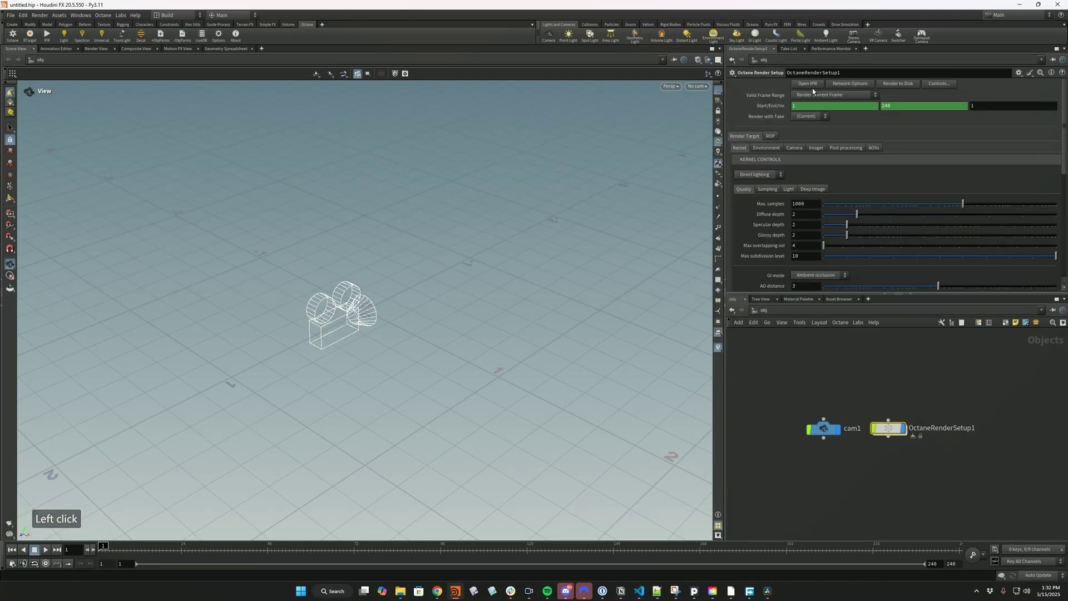
{"action": "left_click", "coordinate": [807, 84]}
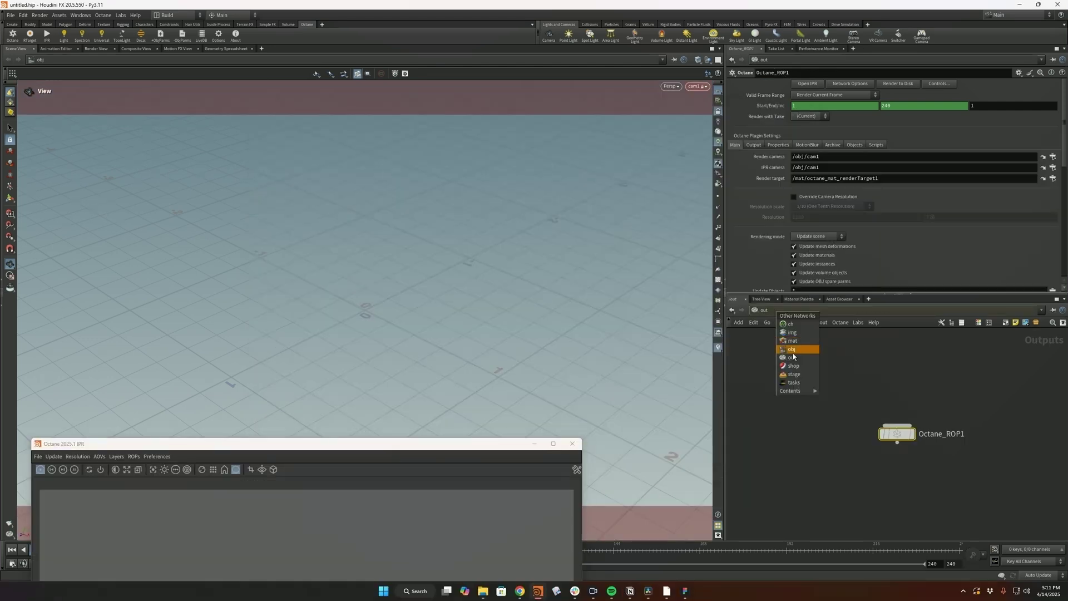
Create a box at the origin in the obj network and move the IPR window back into view.
{"action": "left_click", "coordinate": [787, 348]}
{"action": "key", "text": "Return"}
{"action": "key", "text": "Return"}
{"action": "left_click_drag", "start_coordinate": [402, 445], "coordinate": [443, 159]}
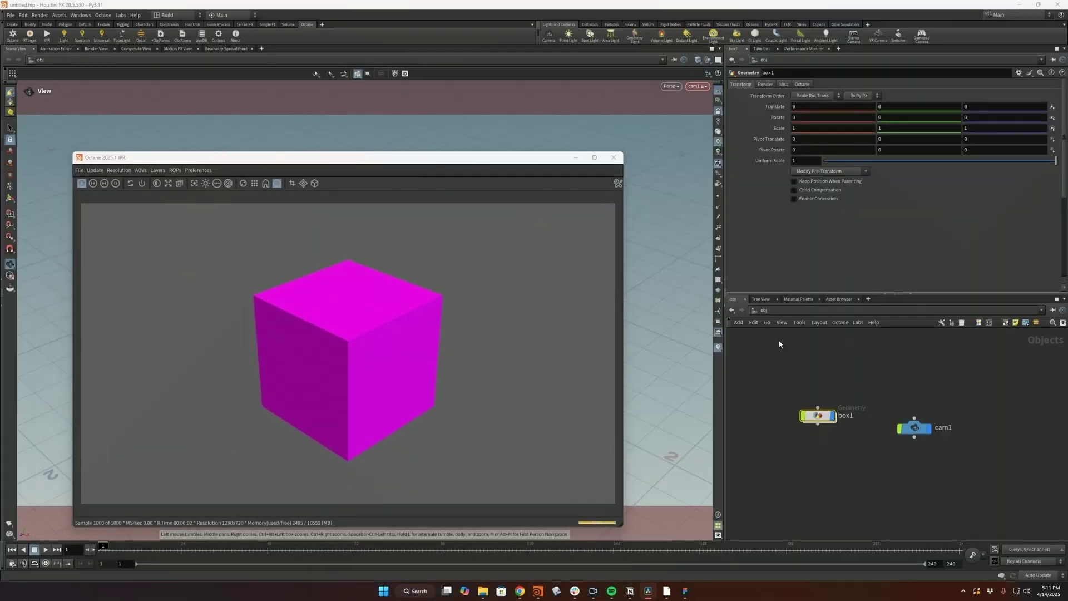
{"action": "left_click_drag", "start_coordinate": [423, 167], "coordinate": [417, 157]}
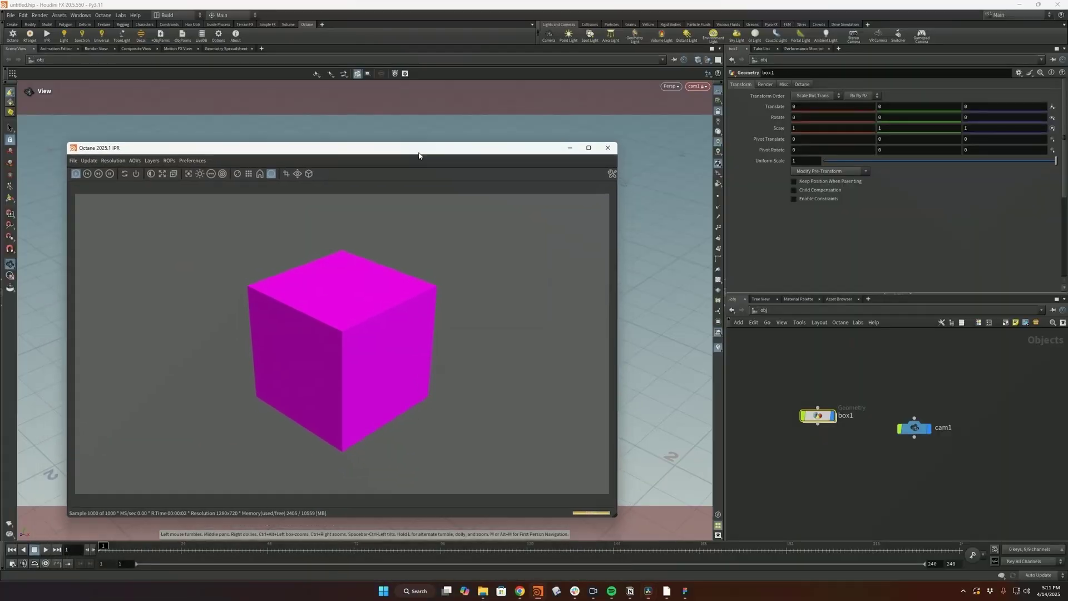
Create an Octane Material Builder in the mat network.
{"action": "left_click", "coordinate": [799, 311]}
{"action": "left_click", "coordinate": [814, 341]}
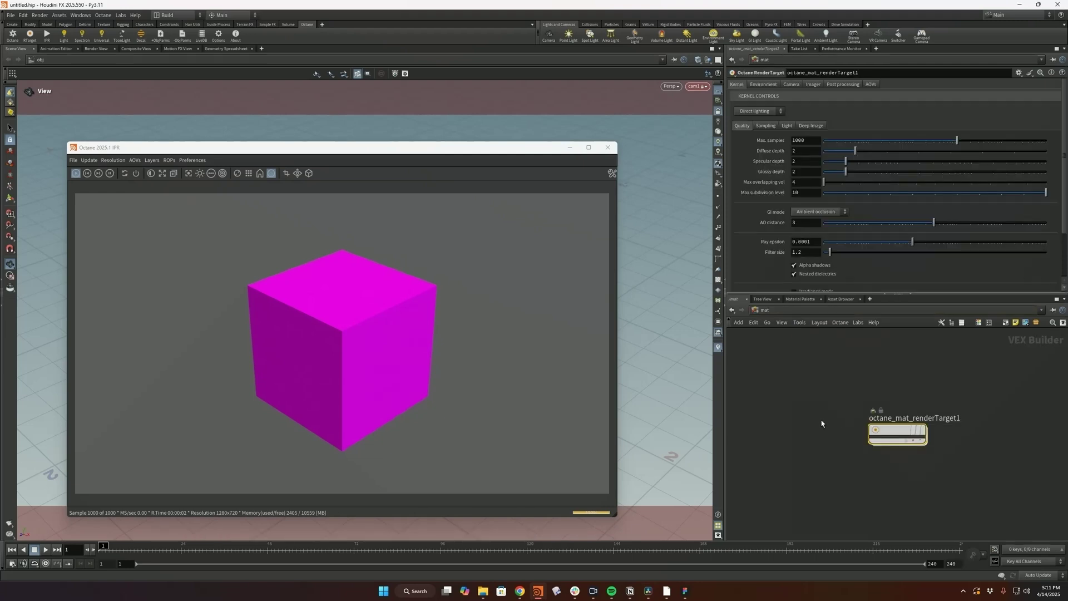
{"action": "key", "text": "Tab"}
{"action": "type", "text": "o"}
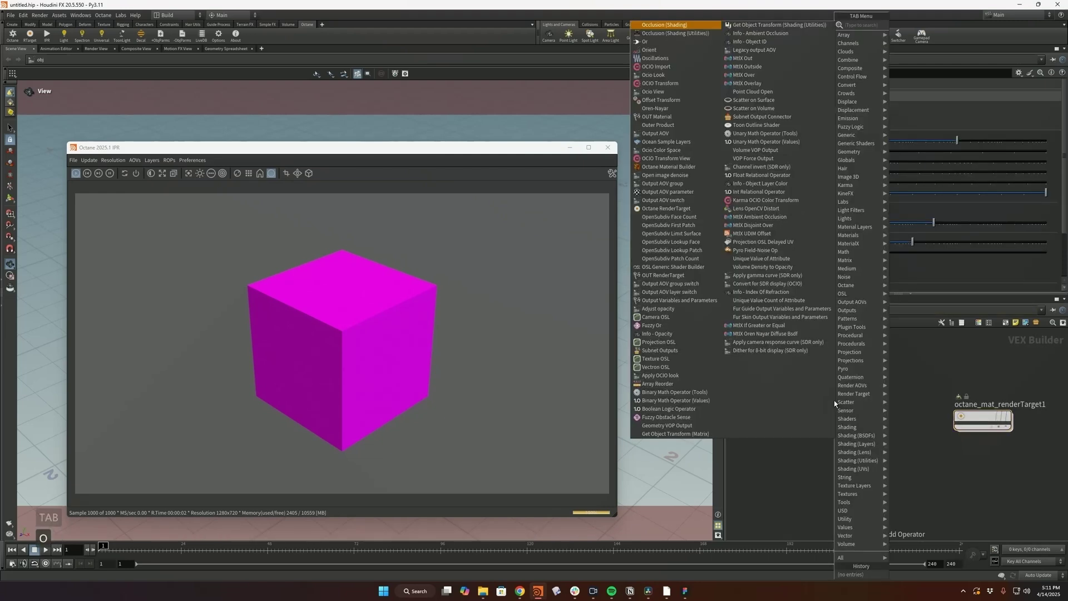
{"action": "type", "text": "ctane"}
{"action": "key", "text": "Return"}
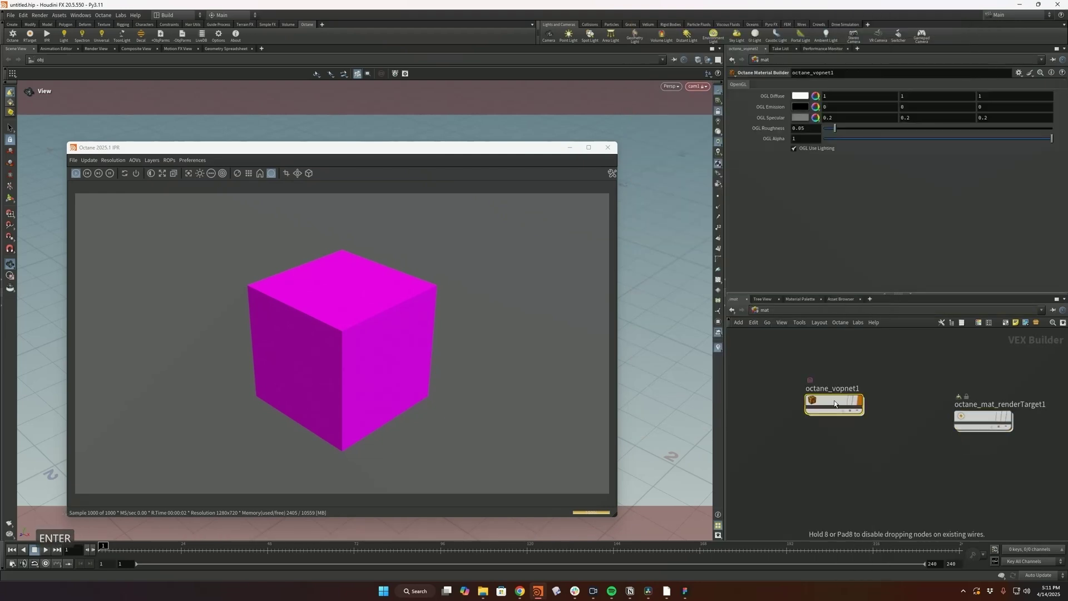
Assign the new Octane material to the box in the viewport, moving the IPR window out of the way and back.
{"action": "left_click_drag", "start_coordinate": [448, 152], "coordinate": [381, 402]}
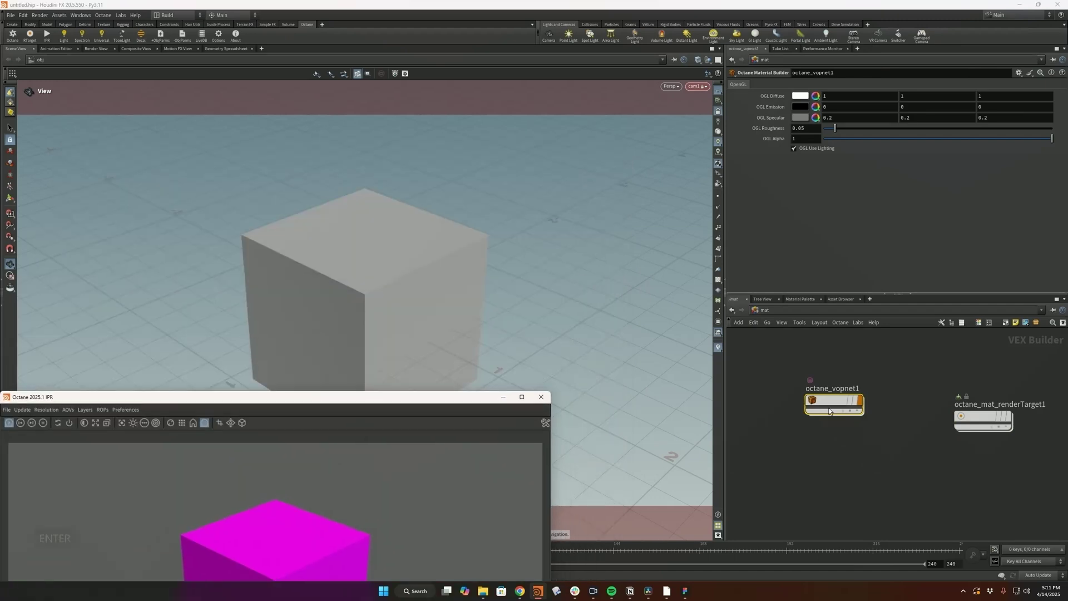
{"action": "left_click_drag", "start_coordinate": [828, 411], "coordinate": [350, 311]}
{"action": "left_click_drag", "start_coordinate": [356, 401], "coordinate": [460, 146]}
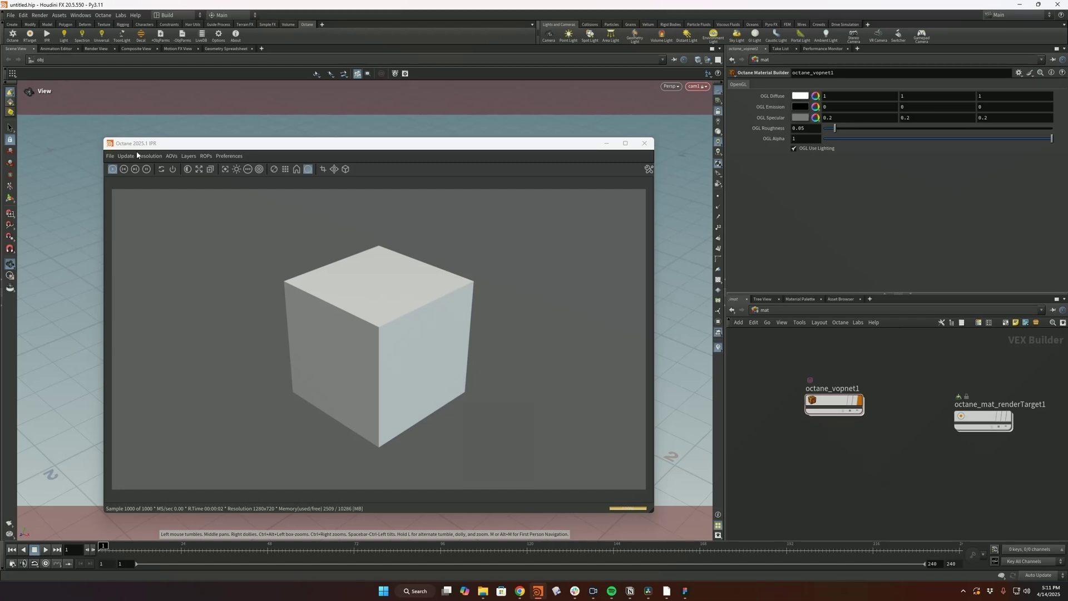
Change the Octane render target's kernel to Path tracing.
{"action": "left_click", "coordinate": [256, 172]}
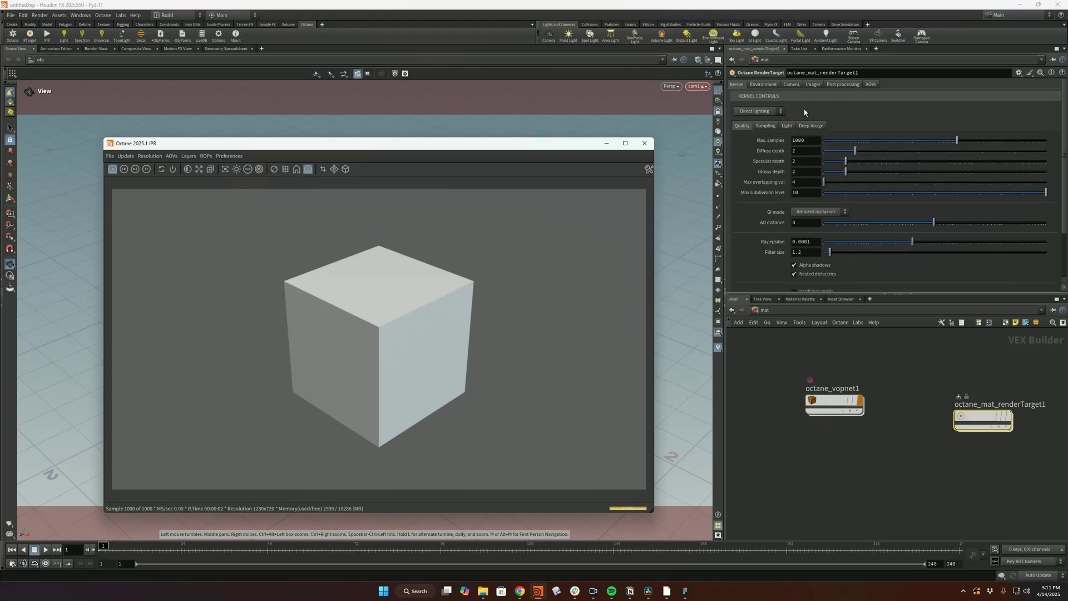
{"action": "left_click", "coordinate": [777, 111]}
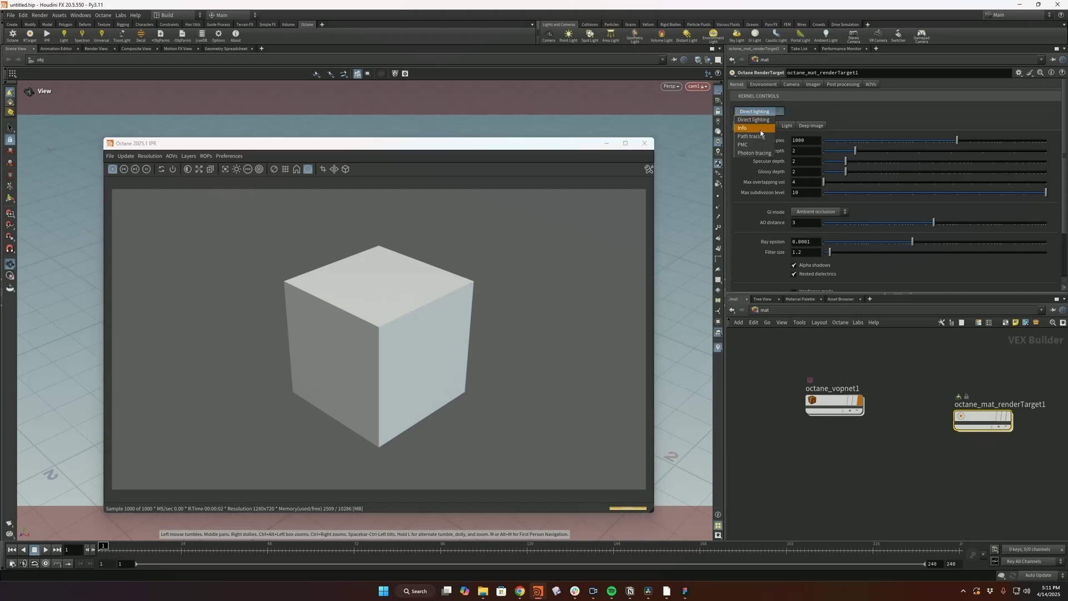
{"action": "left_click", "coordinate": [756, 122]}
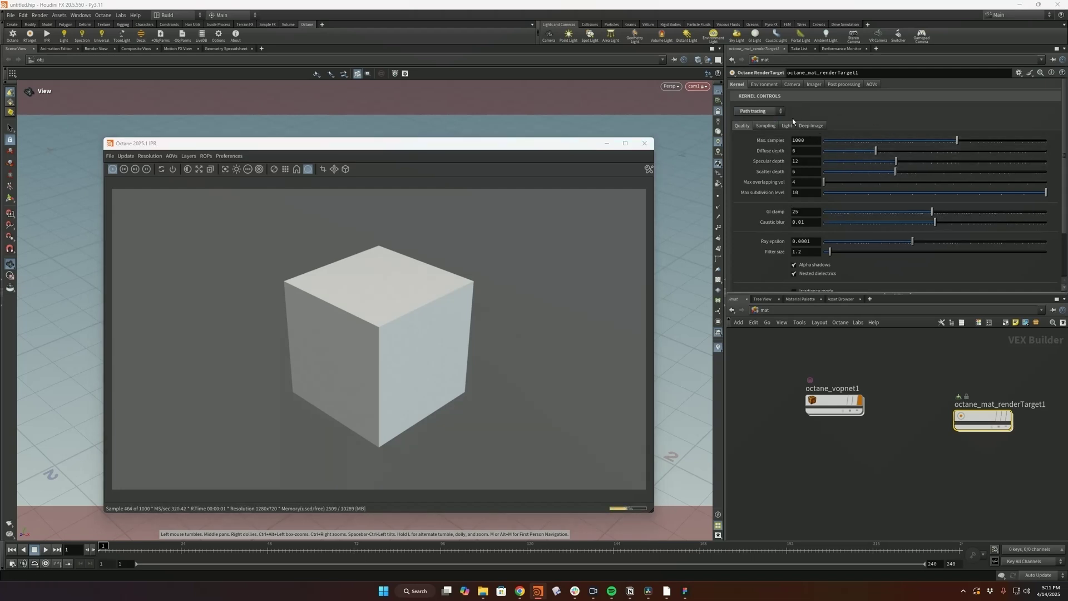
Review the render target's kernel types and its environment, camera and imager settings.
{"action": "left_click", "coordinate": [763, 112]}
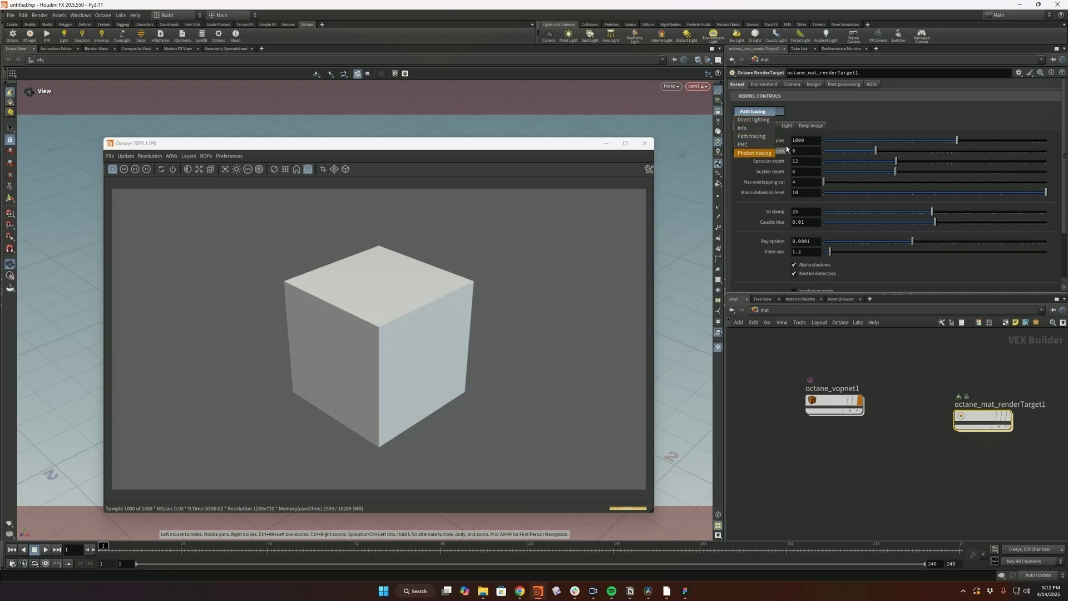
{"action": "left_click", "coordinate": [843, 106]}
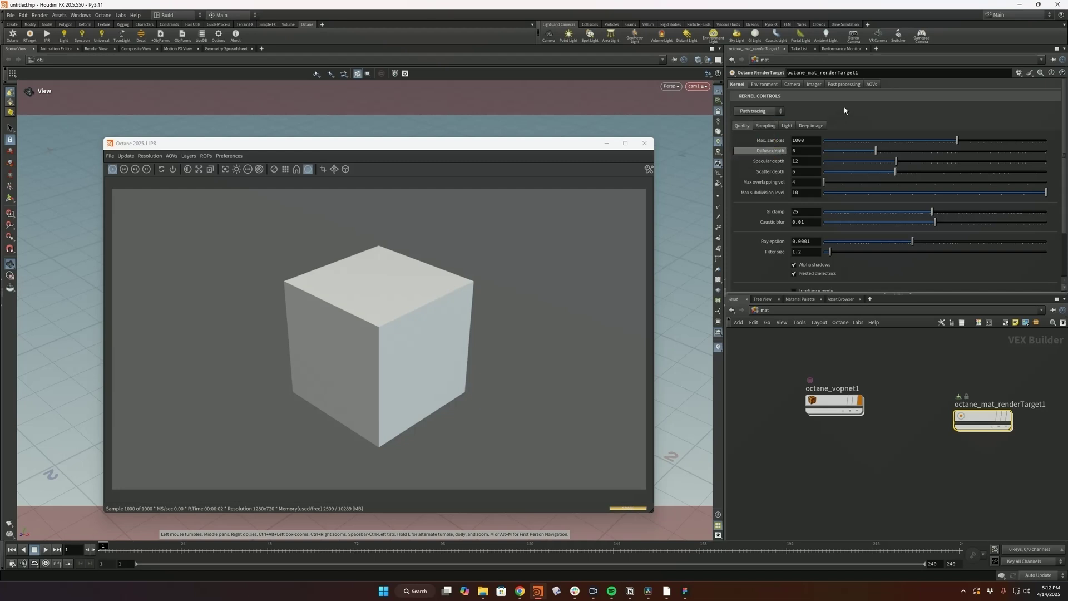
{"action": "left_click", "coordinate": [773, 85]}
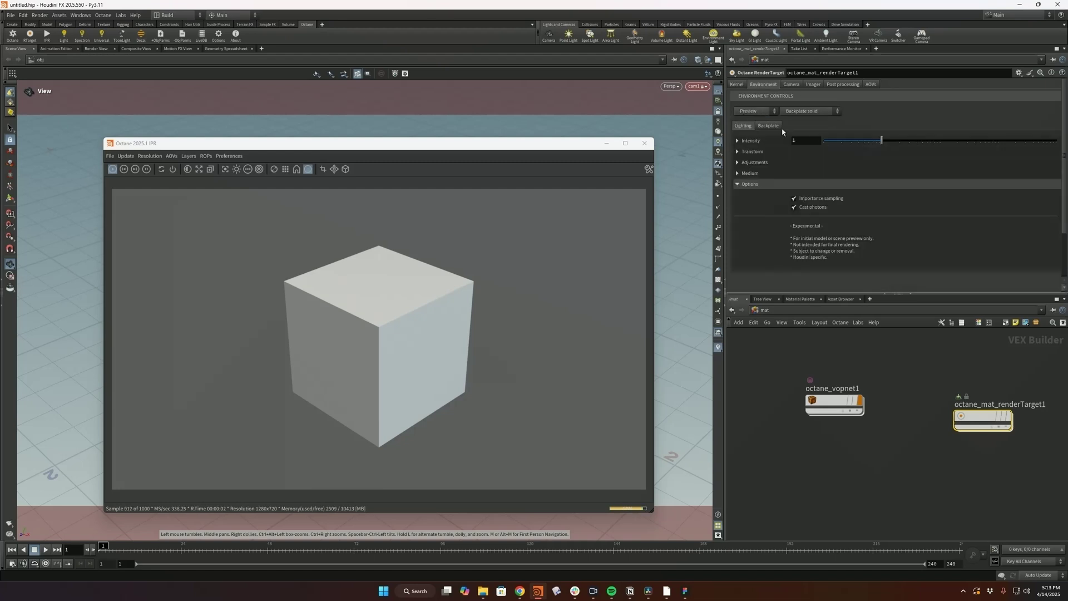
{"action": "left_click", "coordinate": [791, 85]}
{"action": "left_click", "coordinate": [812, 85]}
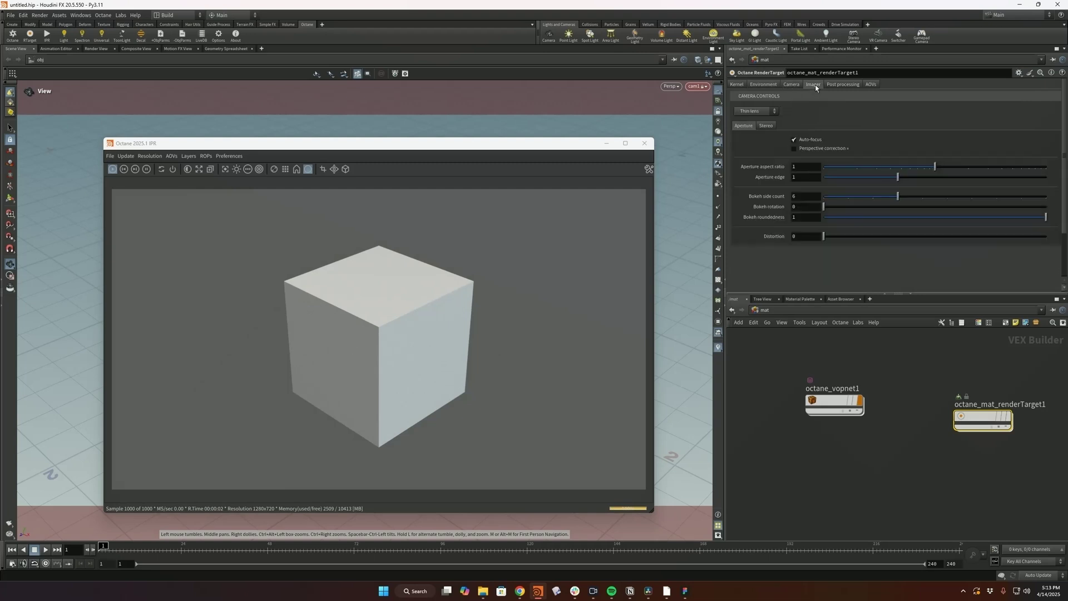
{"action": "left_click", "coordinate": [785, 111]}
{"action": "left_click", "coordinate": [742, 112]}
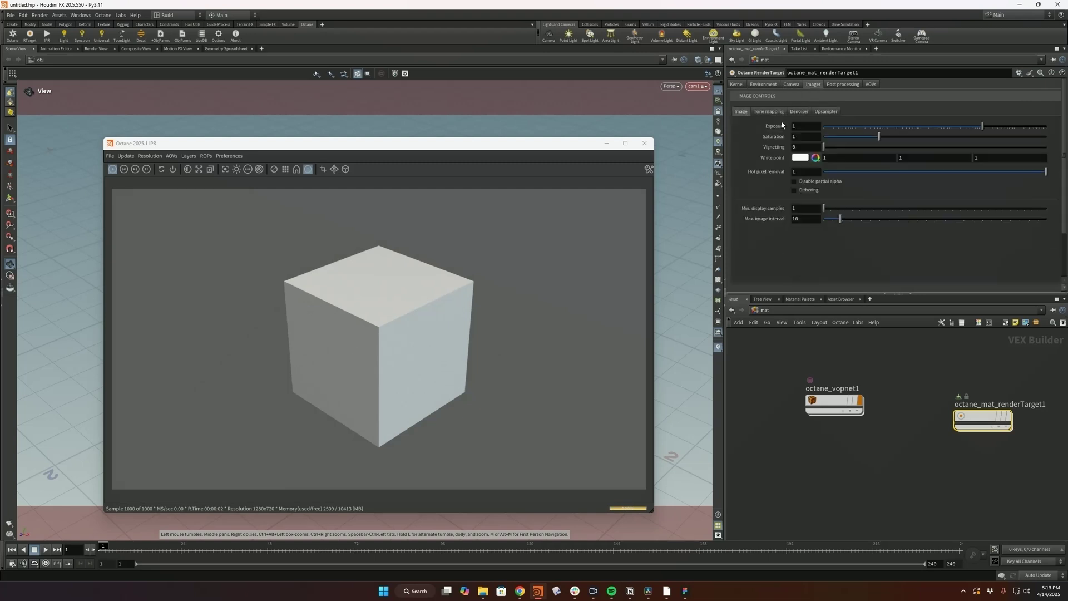
Enable ACES tone mapping in the render target's imager controls, and look over its post-processing and AOV settings.
{"action": "left_click", "coordinate": [788, 87]}
{"action": "left_click", "coordinate": [809, 86]}
{"action": "left_click", "coordinate": [770, 111]}
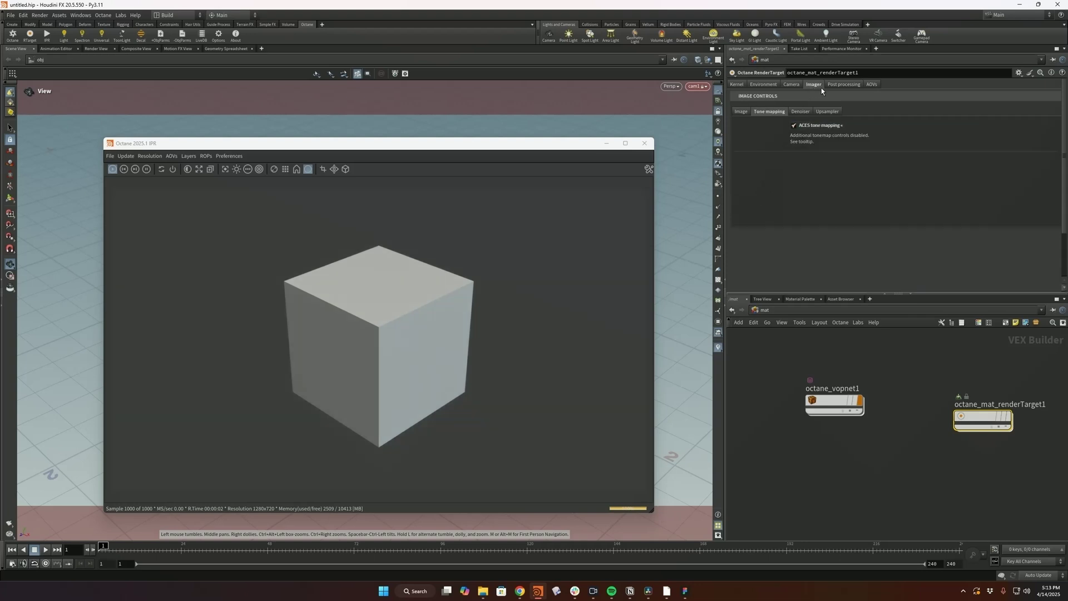
{"action": "left_click", "coordinate": [839, 86]}
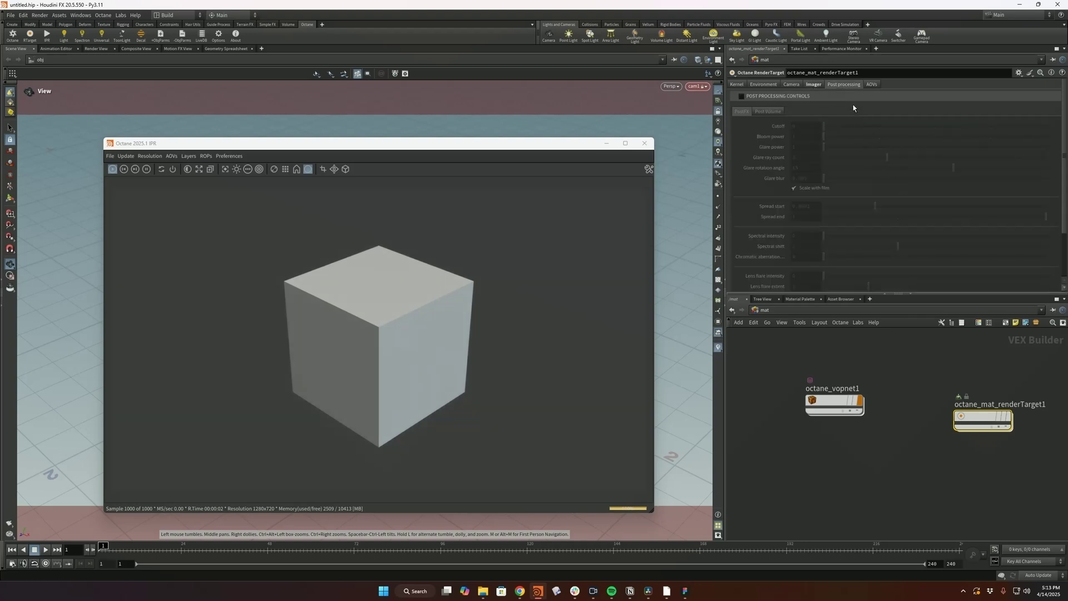
{"action": "left_click", "coordinate": [872, 86]}
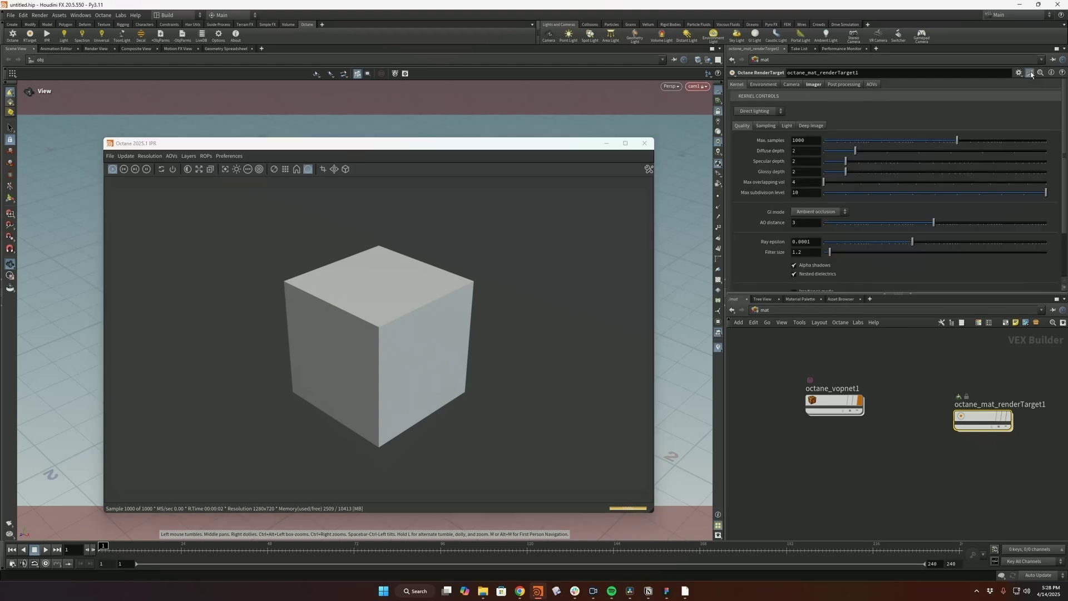
Set the output color space of Octane_ROP1 in the out network to ACEScg (EXR Only).
{"action": "left_click", "coordinate": [1029, 72]}
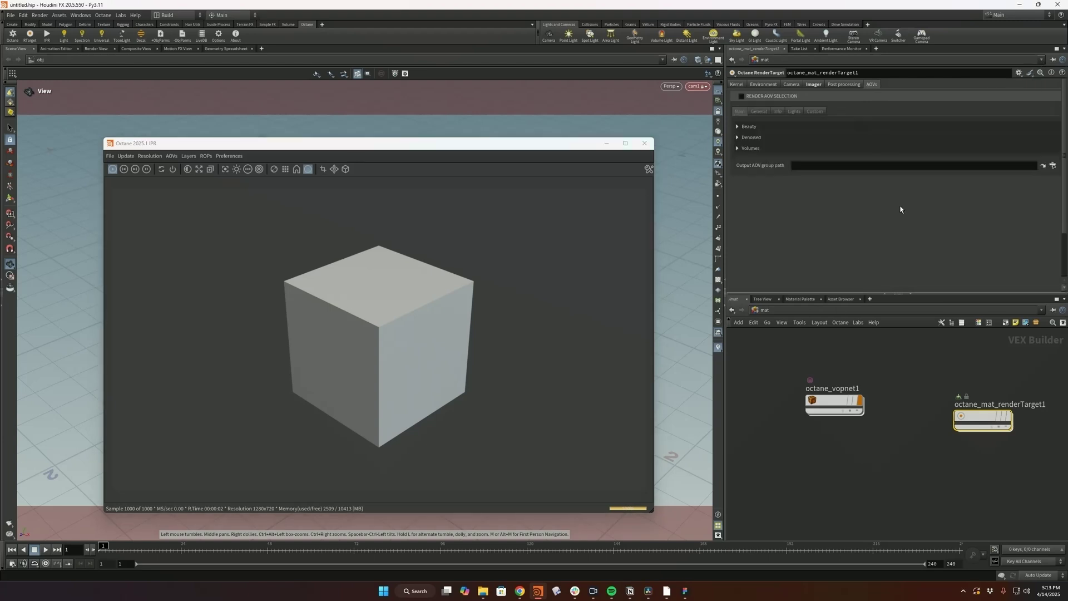
{"action": "left_click", "coordinate": [806, 309]}
{"action": "left_click", "coordinate": [824, 358]}
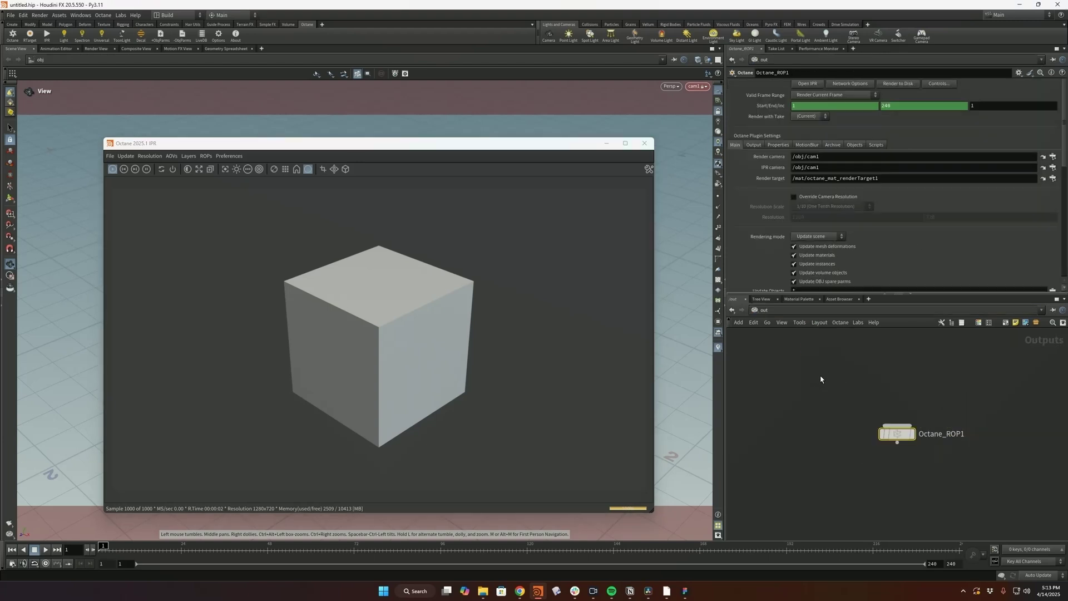
{"action": "left_click_drag", "start_coordinate": [804, 373], "coordinate": [963, 472]}
{"action": "scroll", "coordinate": [839, 224], "scroll_direction": "down", "scroll_amount": 2}
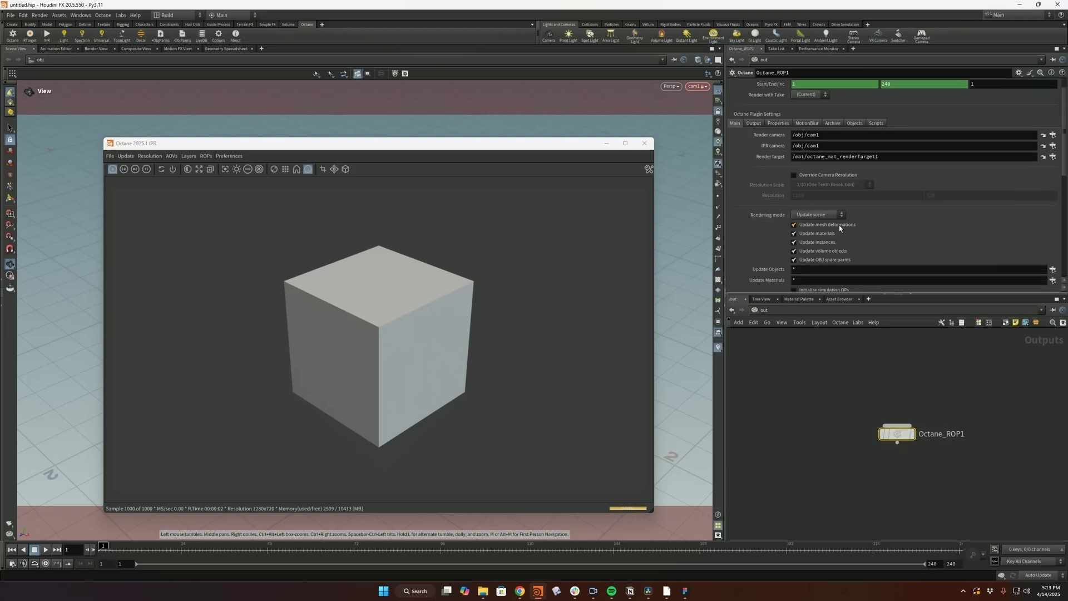
{"action": "left_click", "coordinate": [753, 134]}
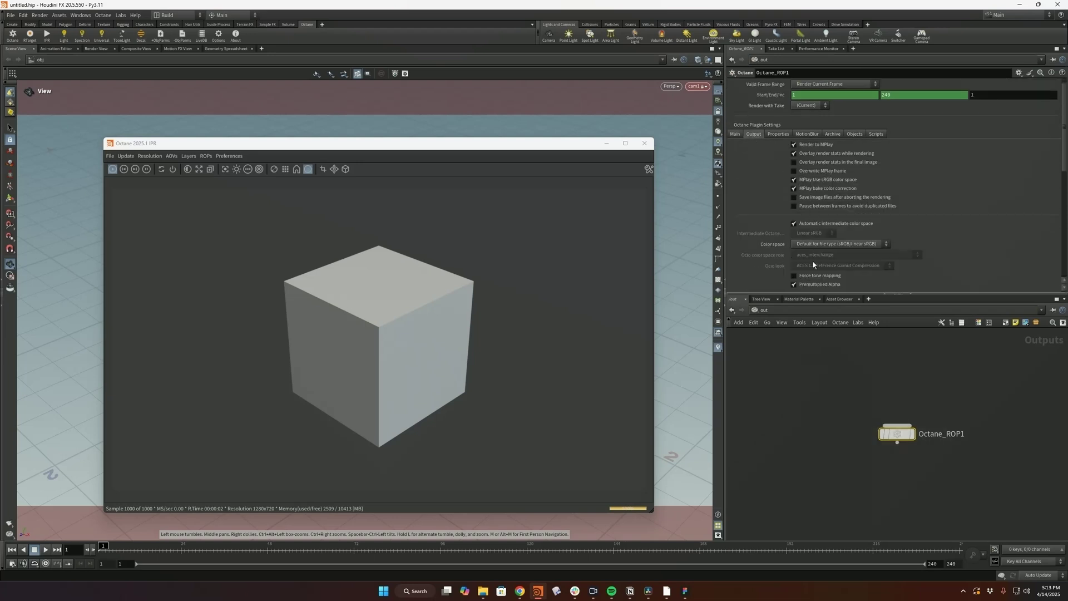
{"action": "scroll", "coordinate": [818, 233], "scroll_direction": "down", "scroll_amount": 5}
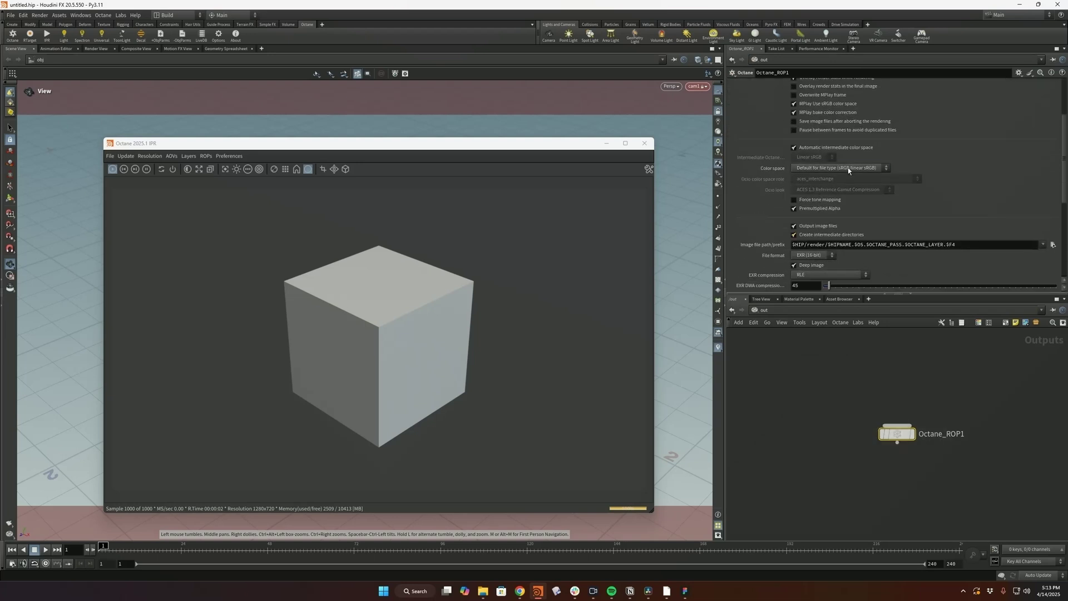
{"action": "left_click", "coordinate": [848, 168]}
{"action": "left_click", "coordinate": [827, 209]}
Set the EXR compression of Octane_ROP1's output to DWAA and look over the remaining output settings.
{"action": "scroll", "coordinate": [850, 213], "scroll_direction": "down", "scroll_amount": 3}
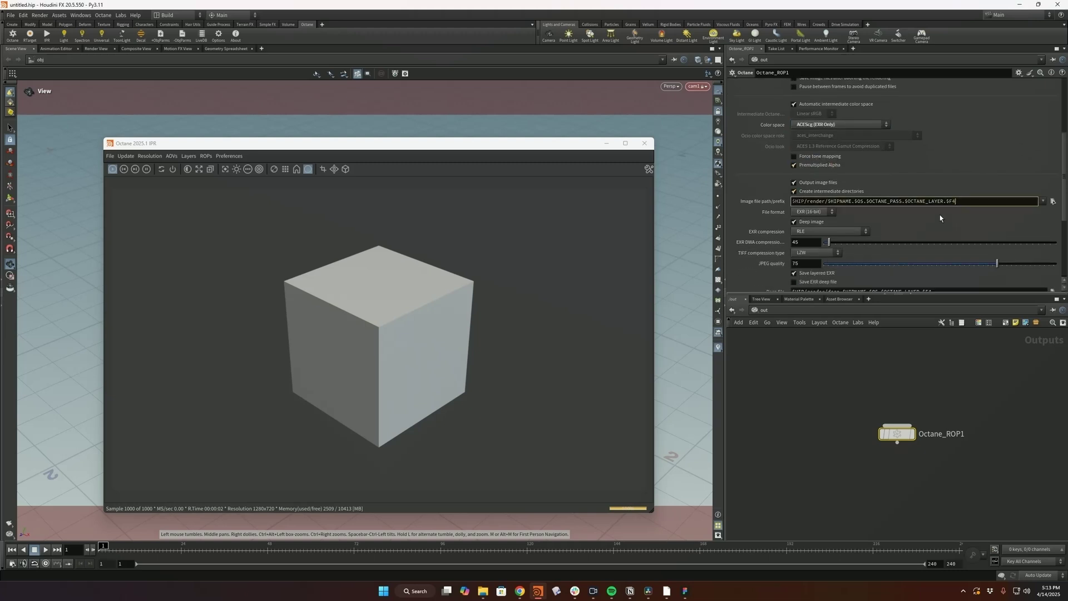
{"action": "left_click", "coordinate": [825, 232]}
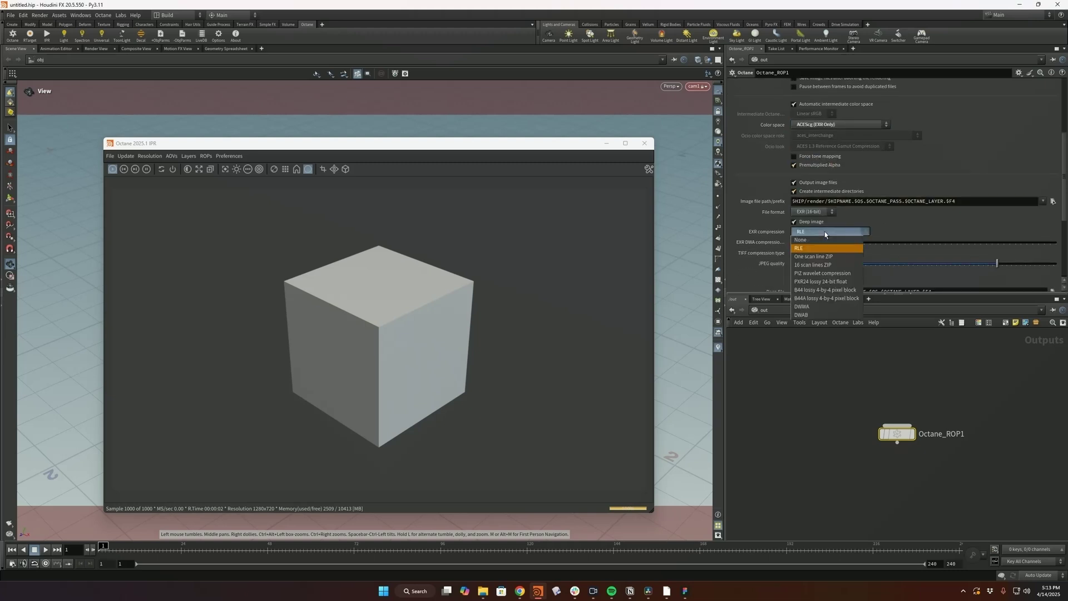
{"action": "left_click", "coordinate": [819, 307]}
{"action": "scroll", "coordinate": [874, 242], "scroll_direction": "down", "scroll_amount": 3}
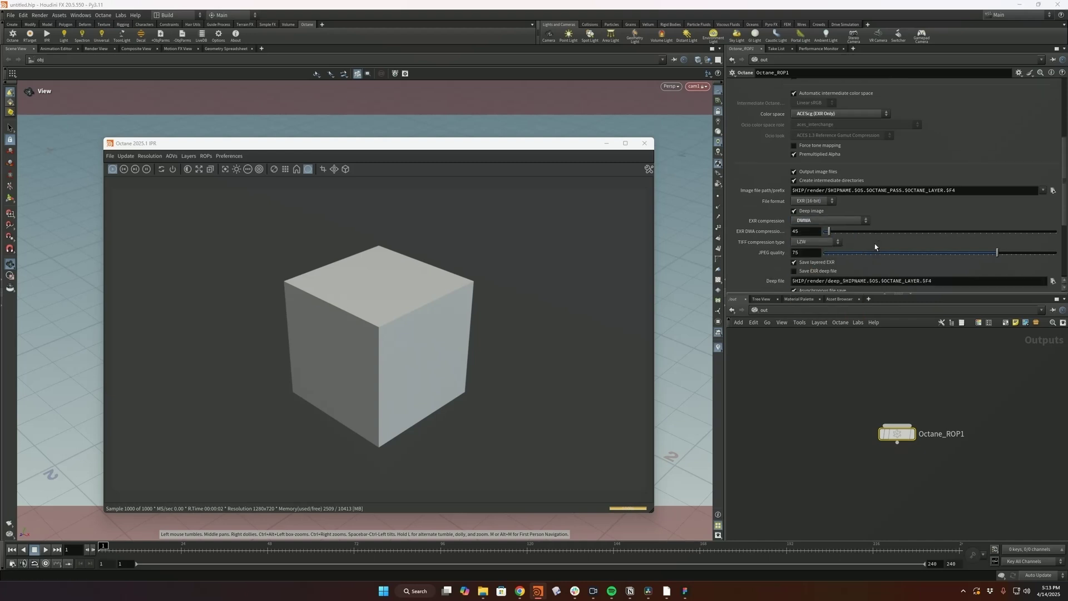
{"action": "scroll", "coordinate": [821, 232], "scroll_direction": "down", "scroll_amount": 3}
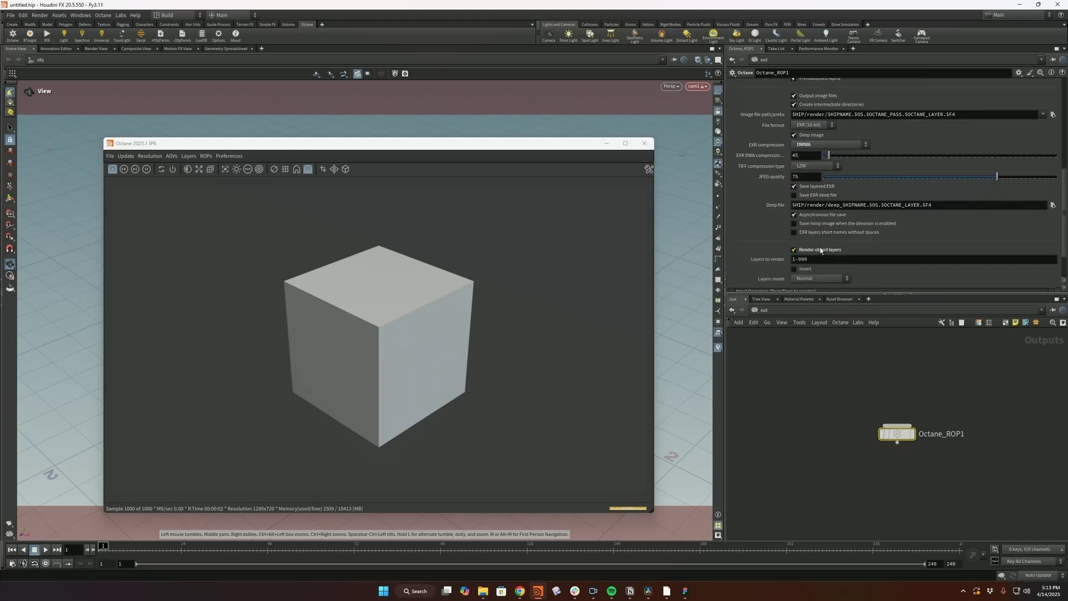
Review the properties, motion blur, archive and objects settings of Octane_ROP1.
{"action": "scroll", "coordinate": [821, 250], "scroll_direction": "up", "scroll_amount": 10}
{"action": "left_click", "coordinate": [789, 146]}
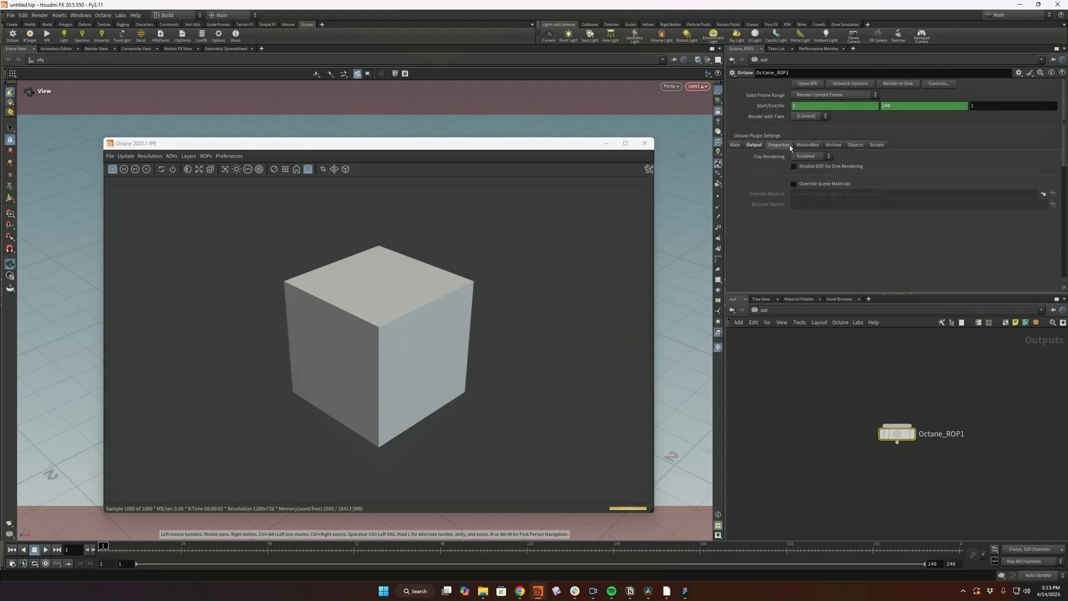
{"action": "left_click", "coordinate": [808, 146]}
{"action": "left_click", "coordinate": [833, 146]}
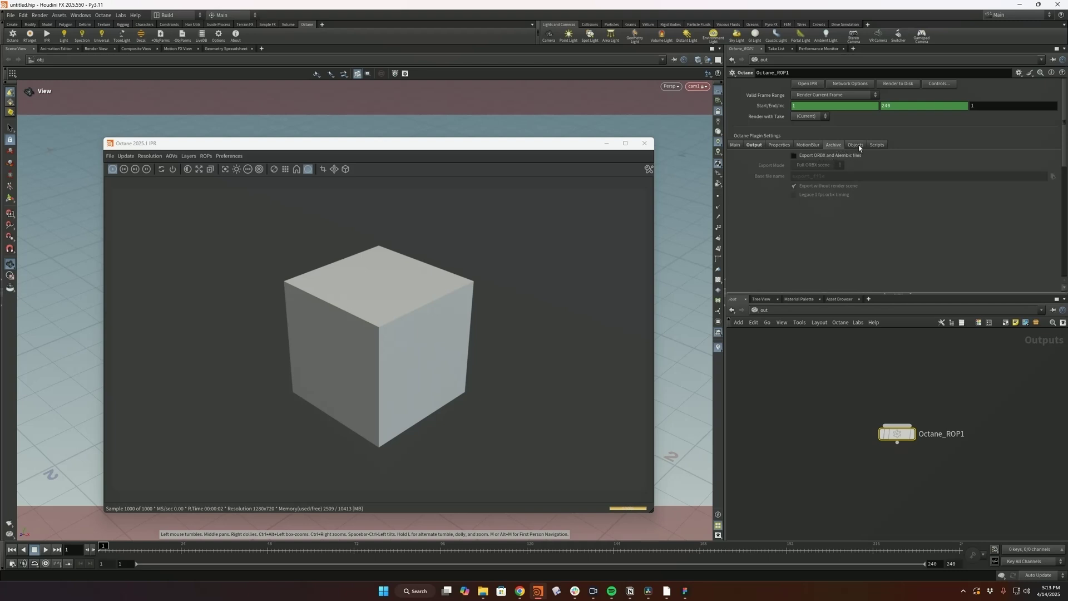
{"action": "left_click", "coordinate": [856, 146]}
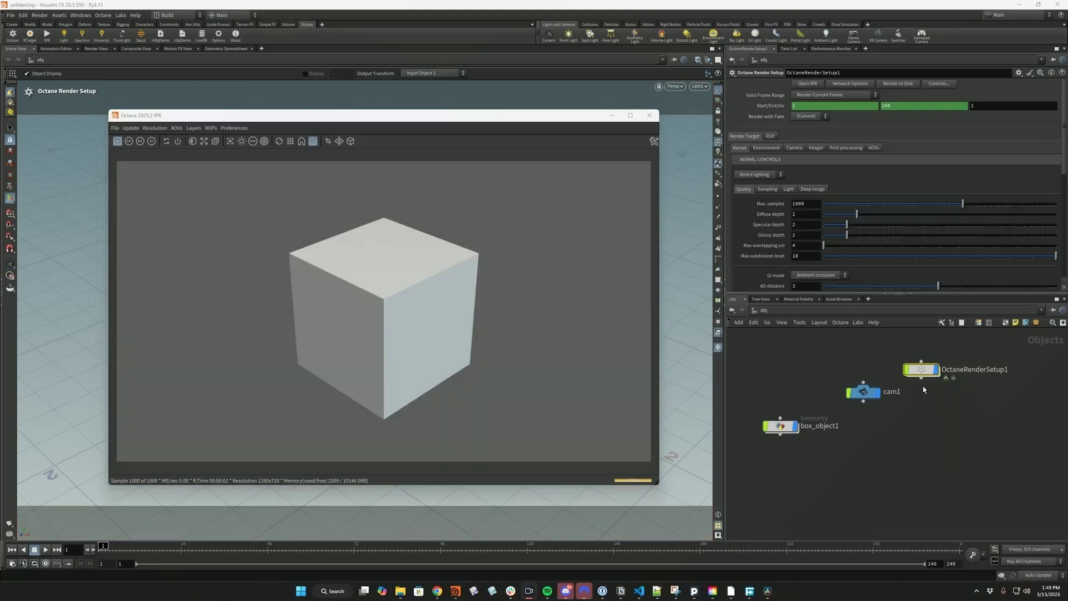
{"action": "left_click", "coordinate": [971, 383]}
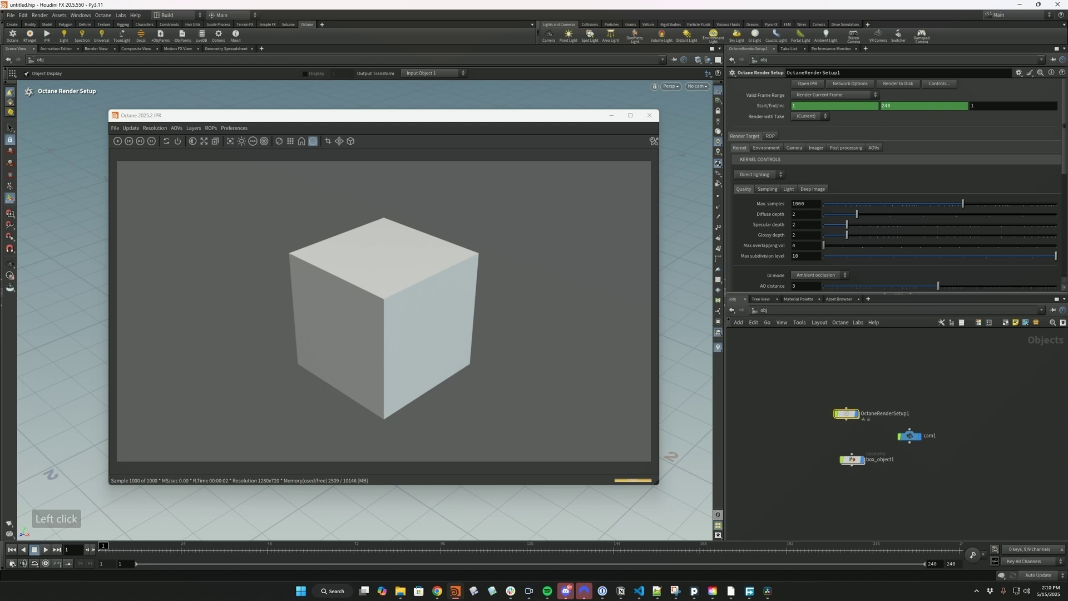
{"action": "left_click", "coordinate": [767, 590]}
{"action": "left_click", "coordinate": [961, 368]}
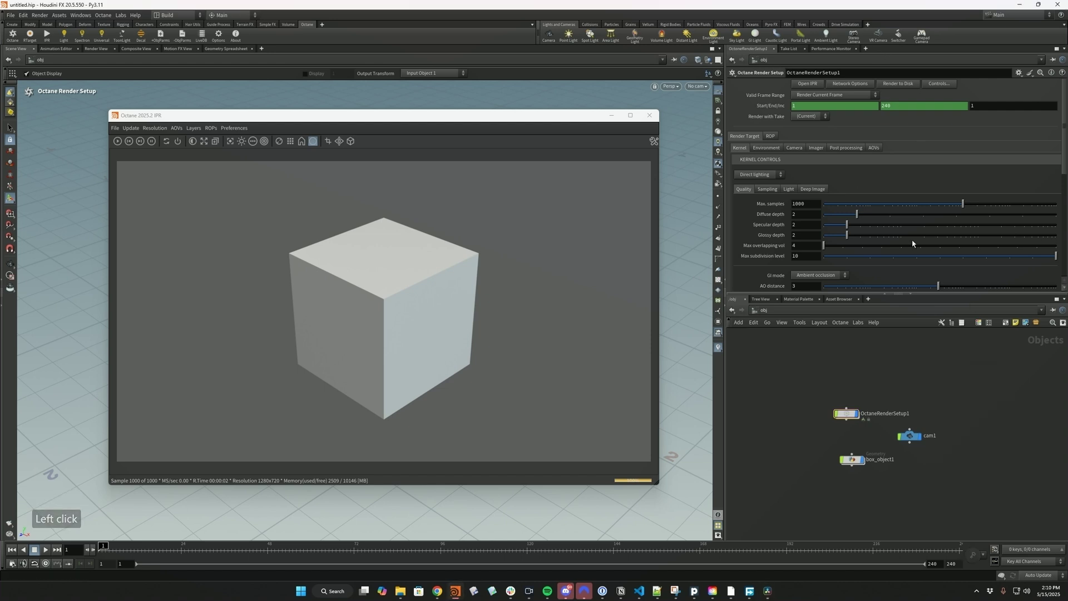
Add two new parameter pane tabs beside the existing ones, with OctaneRenderSetup1 selected.
{"action": "left_click", "coordinate": [866, 48]}
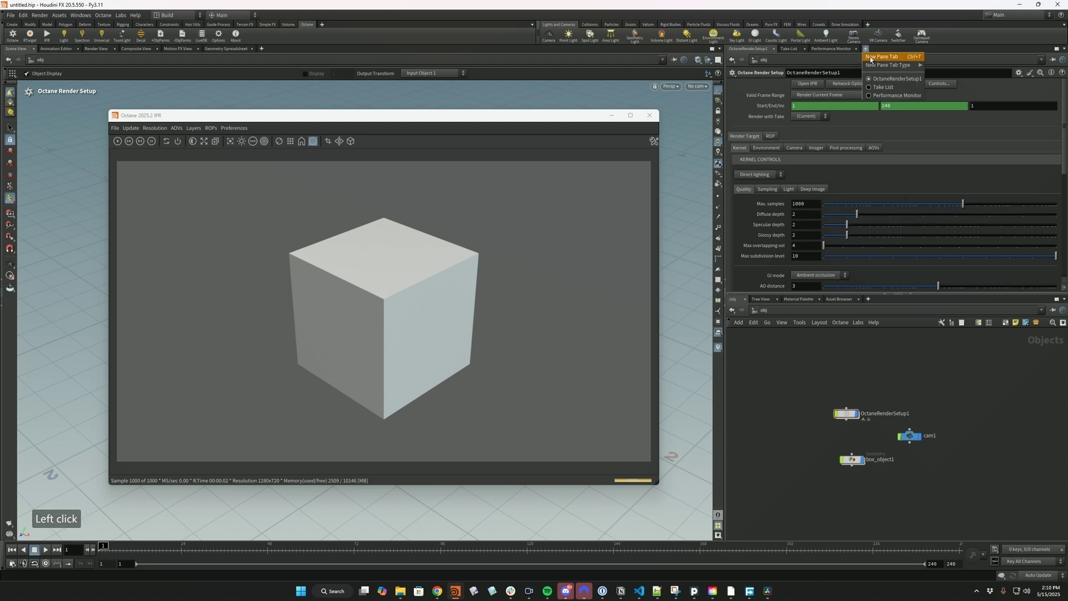
{"action": "left_click", "coordinate": [889, 57]}
{"action": "left_click_drag", "start_coordinate": [905, 397], "coordinate": [820, 418]}
{"action": "left_click", "coordinate": [1052, 60]}
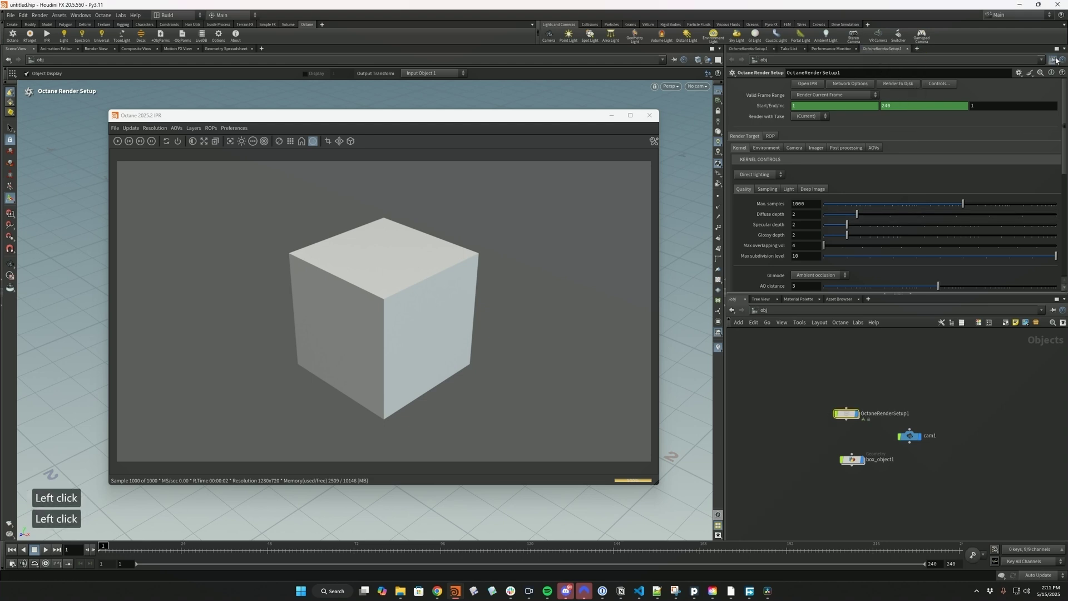
{"action": "left_click", "coordinate": [979, 408]}
{"action": "left_click", "coordinate": [916, 48]}
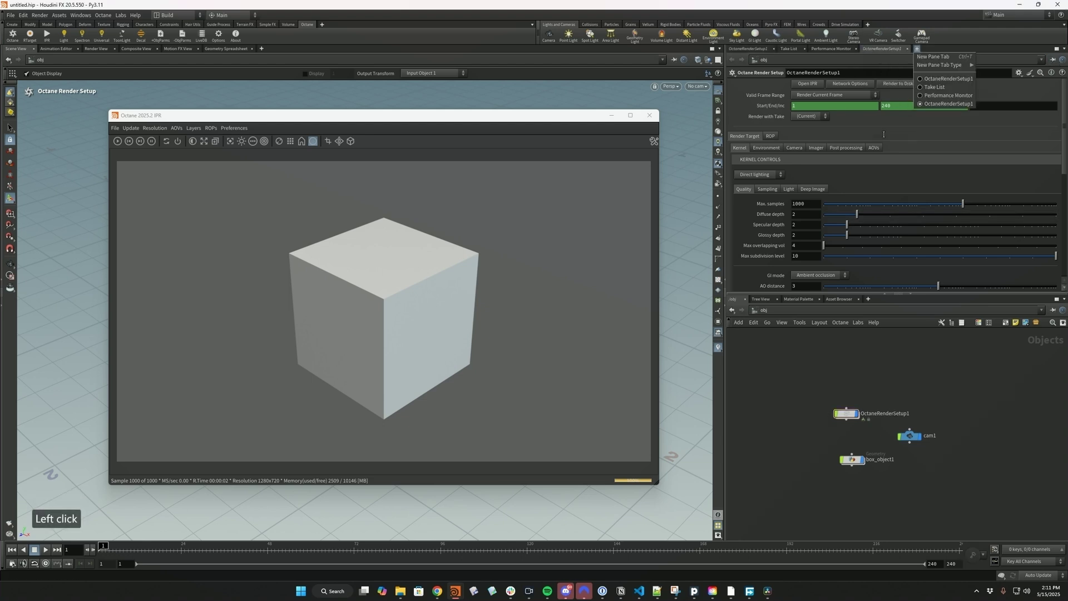
{"action": "left_click", "coordinate": [926, 58]}
Select octane_mat_renderTarget1 in the mat network and pin its parameters in the first new pane tab.
{"action": "left_click", "coordinate": [765, 310]}
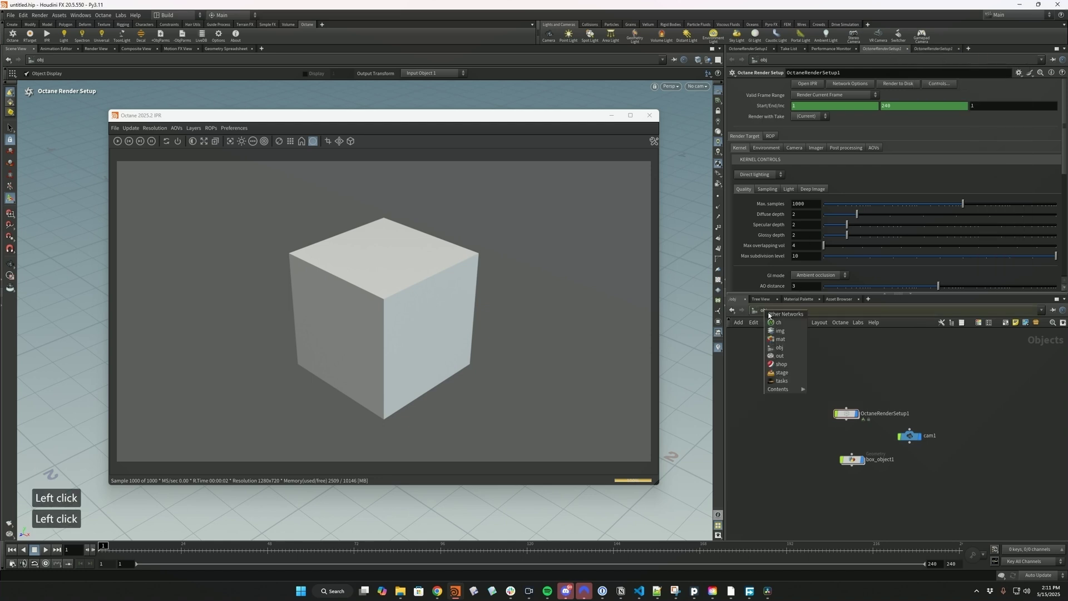
{"action": "left_click", "coordinate": [780, 340]}
{"action": "left_click_drag", "start_coordinate": [932, 466], "coordinate": [880, 403]}
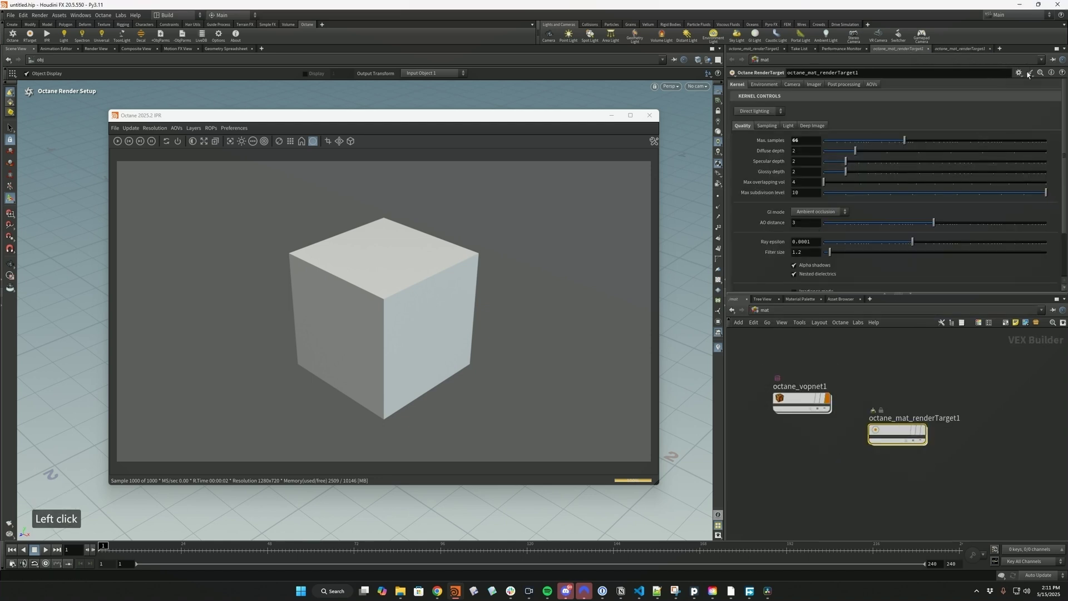
Pin the parameters of Octane_ROP1 from the out network in the second new pane tab, and switch between both pinned tabs.
{"action": "left_click", "coordinate": [790, 310]}
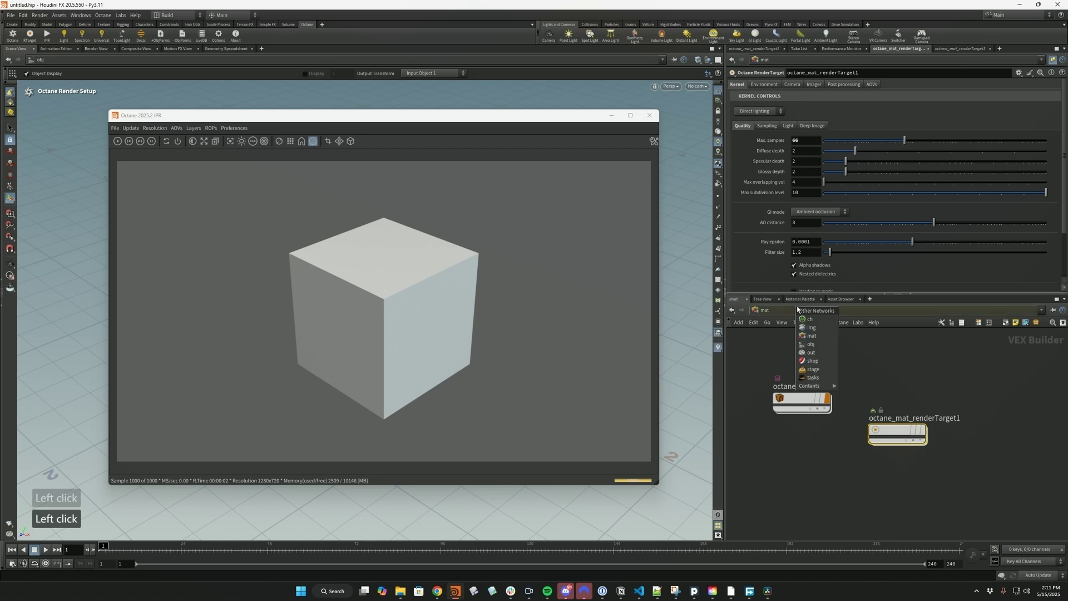
{"action": "left_click", "coordinate": [804, 353]}
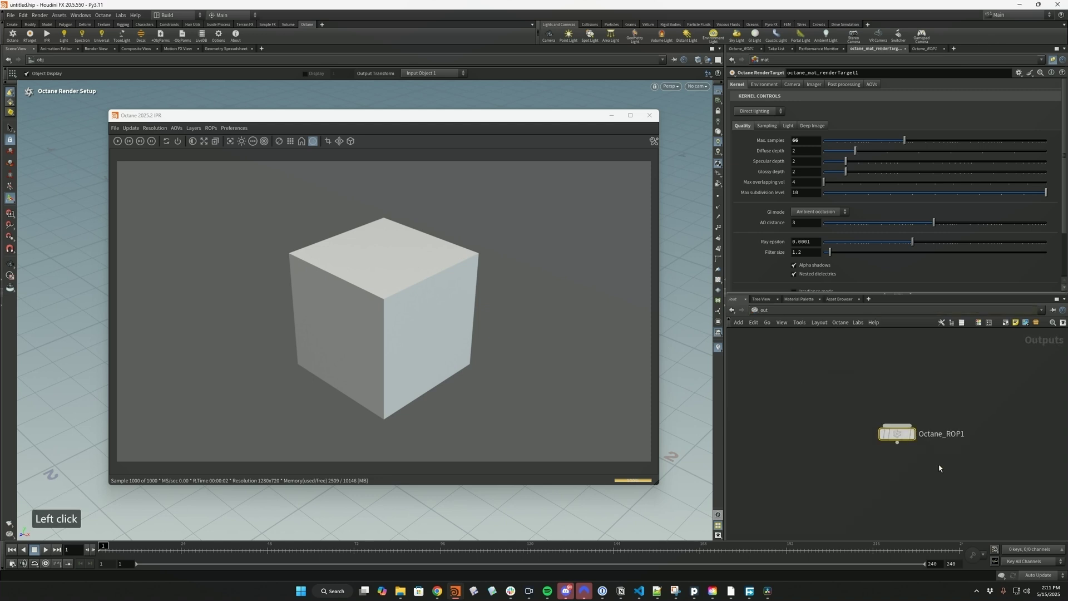
{"action": "left_click", "coordinate": [934, 49]}
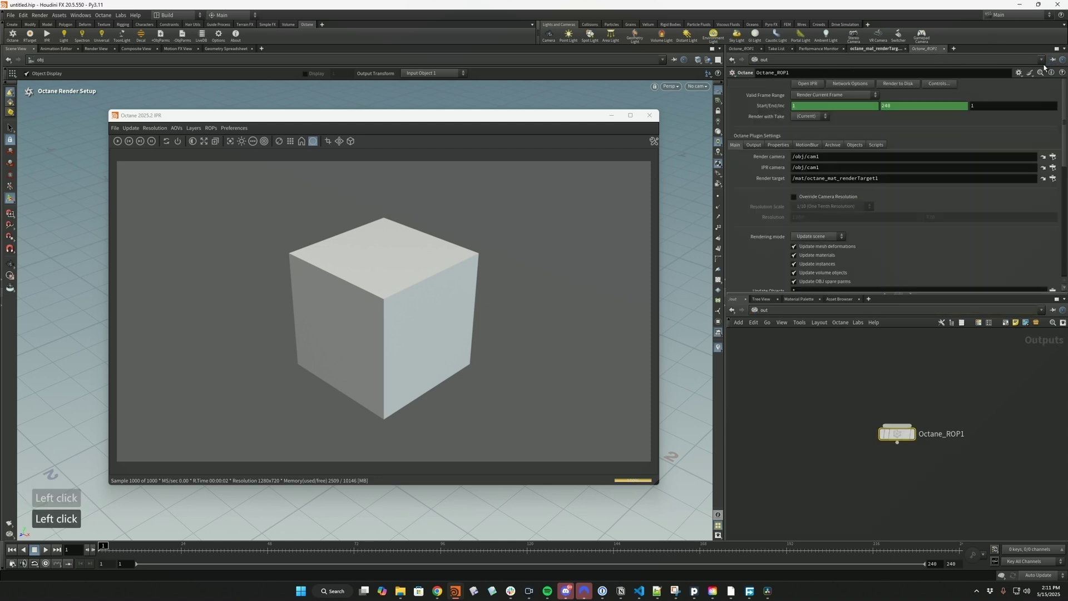
{"action": "left_click", "coordinate": [890, 49]}
{"action": "left_click", "coordinate": [922, 48]}
{"action": "left_click", "coordinate": [882, 48]}
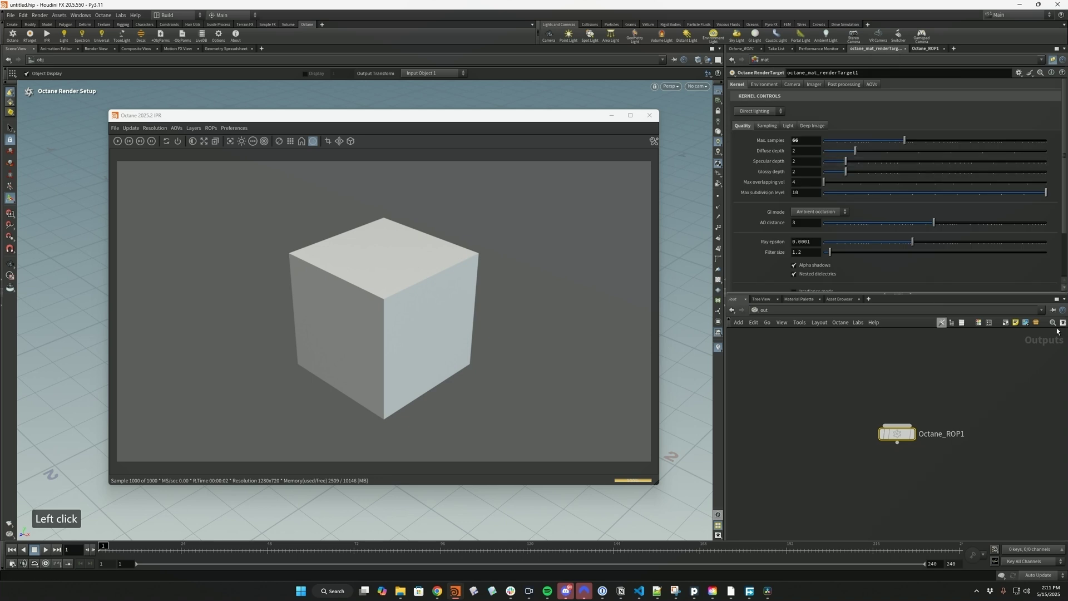
View the options for saving the current desktop layout.
{"action": "left_click", "coordinate": [165, 17]}
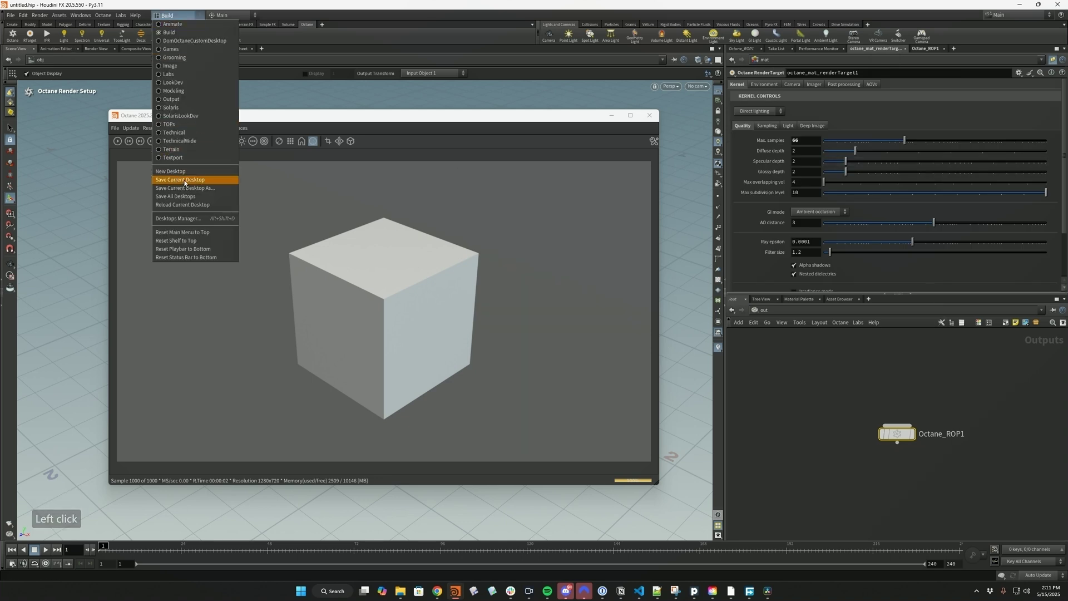
{"action": "left_click", "coordinate": [765, 380]}
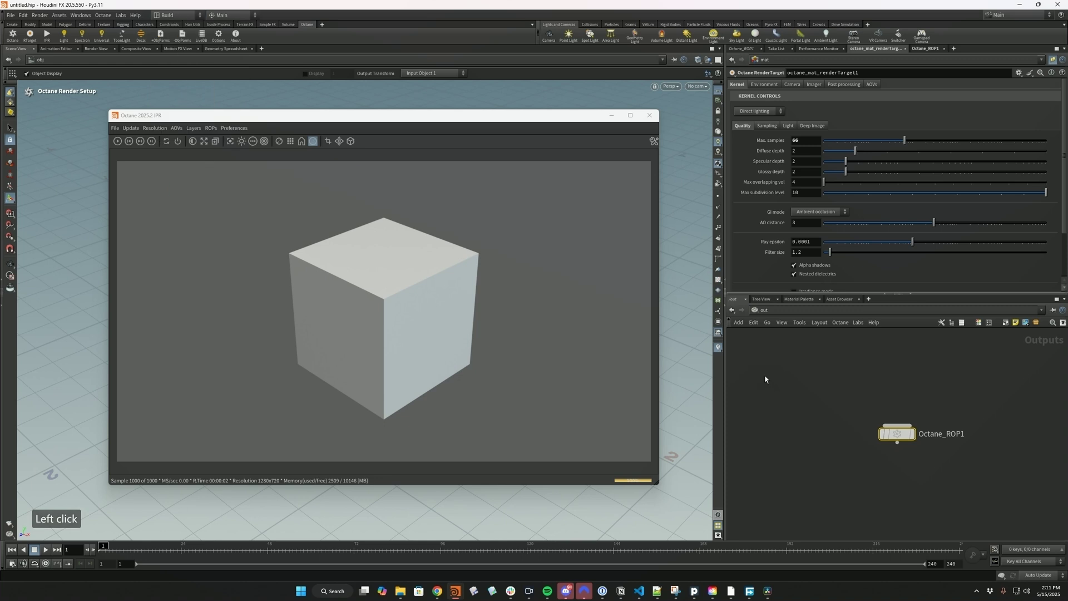
Collapse OctaneRenderSetup1, cam1 and box_object1 in the obj network into a subnetwork and enter it.
{"action": "left_click", "coordinate": [786, 312]}
{"action": "left_click", "coordinate": [801, 352]}
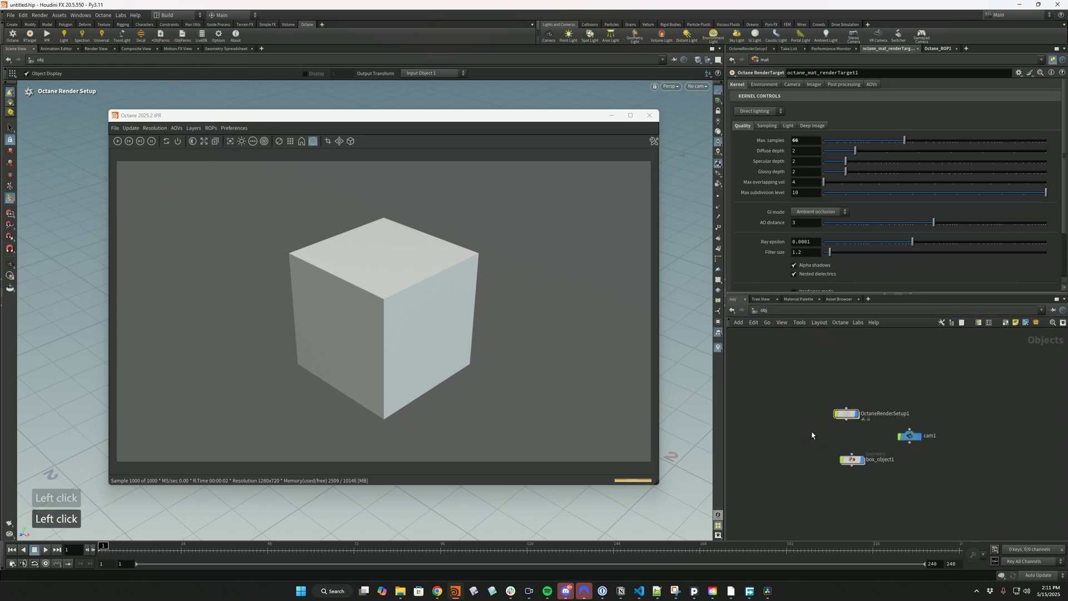
{"action": "left_click_drag", "start_coordinate": [786, 376], "coordinate": [946, 445]}
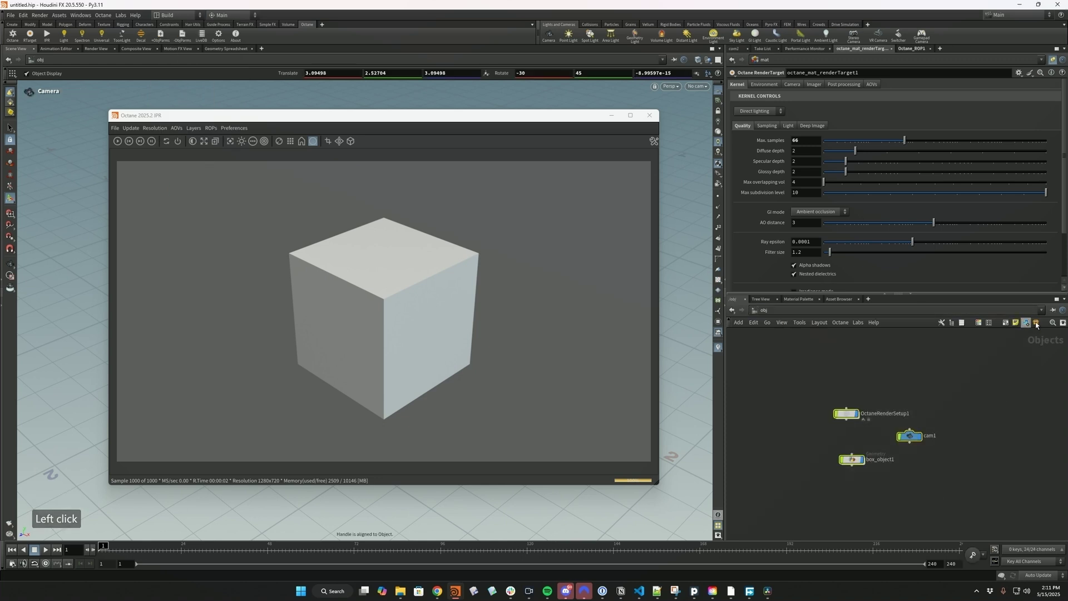
{"action": "key", "text": "shift+c"}
{"action": "double_click", "coordinate": [884, 416]}
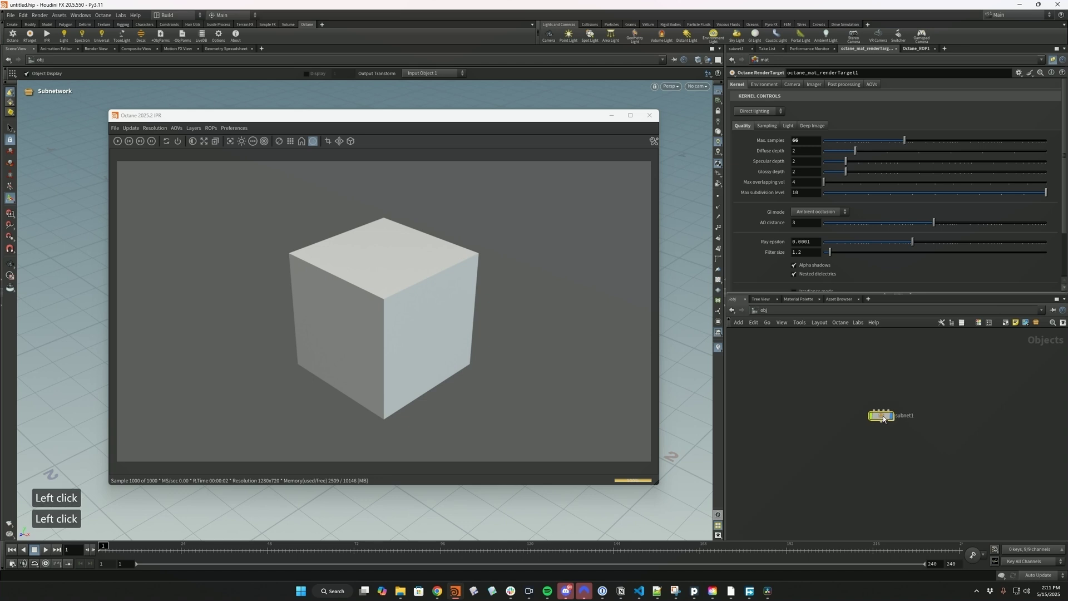
Delete OctaneRenderSetup1 from the subnetwork and add a Material Network beside cam1.
{"action": "left_click", "coordinate": [784, 397]}
{"action": "key", "text": "Delete"}
{"action": "key", "text": "Tab"}
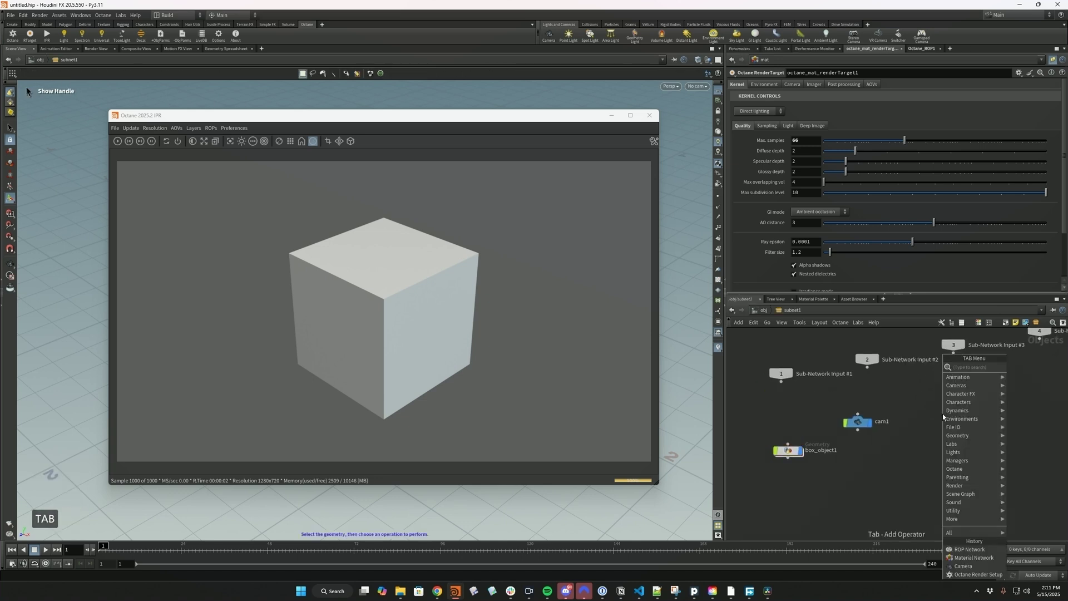
{"action": "type", "text": "matc"}
{"action": "key", "text": "BackSpace"}
{"action": "key", "text": "Return"}
{"action": "key", "text": "Return"}
Add an Octane node inside the new material network and return to the subnetwork.
{"action": "key", "text": "Tab"}
{"action": "type", "text": "oc"}
{"action": "key", "text": "Down"}
{"action": "key", "text": "Return"}
{"action": "key", "text": "Return"}
{"action": "key", "text": "u"}
Add a ROP Network below the material network in the subnetwork.
{"action": "key", "text": "Tab"}
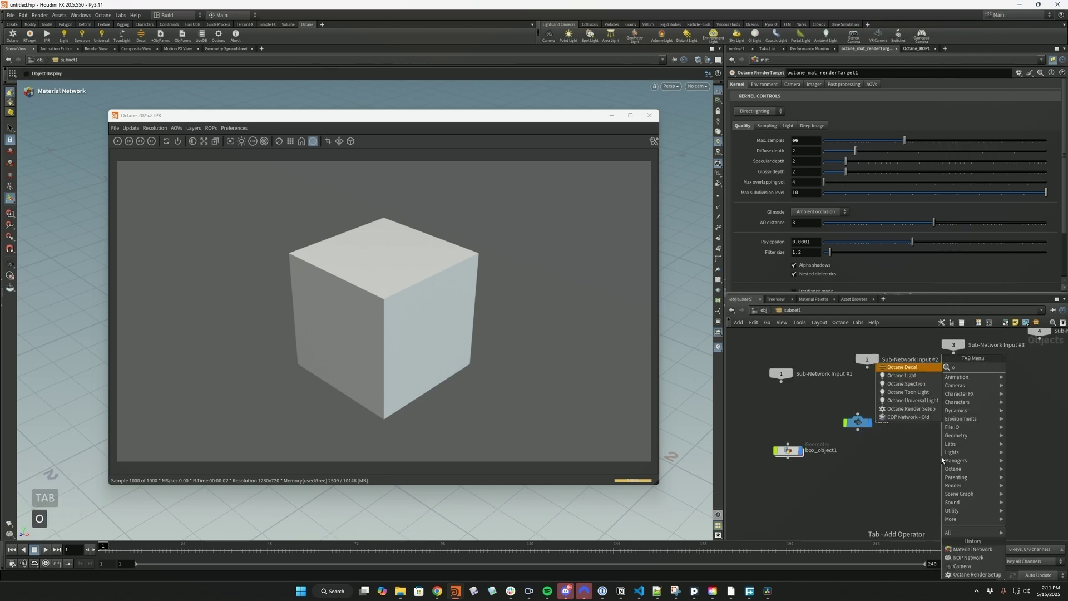
{"action": "key", "text": "Escape"}
{"action": "key", "text": "Tab"}
{"action": "type", "text": "rop"}
{"action": "key", "text": "Return"}
{"action": "key", "text": "Return"}
Add an Octane node inside the new ROP network and return to the obj level.
{"action": "double_click", "coordinate": [939, 444]}
{"action": "key", "text": "Tab"}
{"action": "type", "text": "octan"}
{"action": "key", "text": "Down"}
{"action": "key", "text": "Return"}
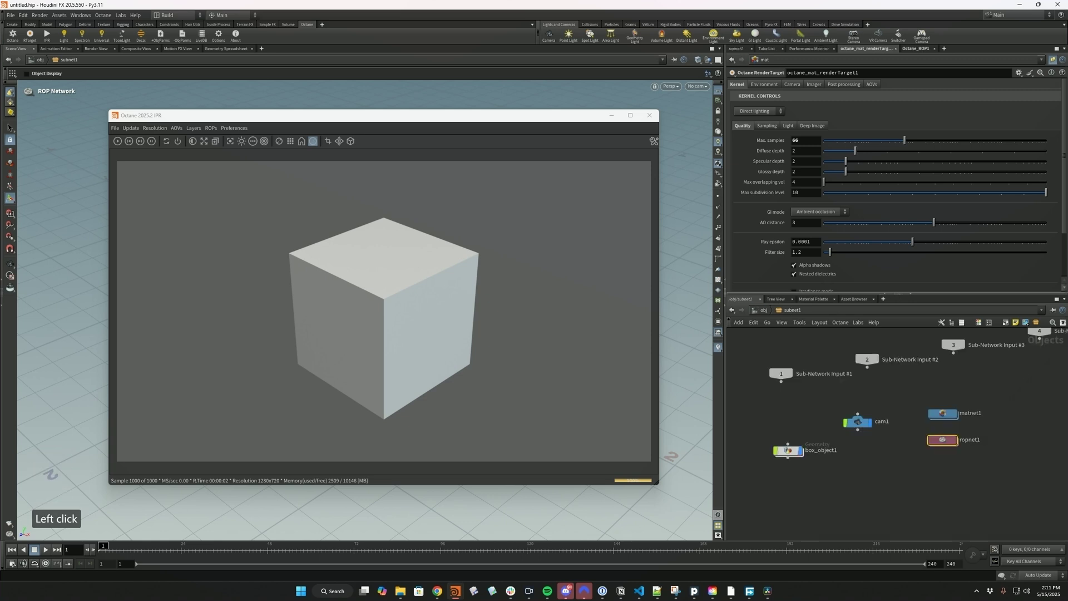
{"action": "key", "text": "space"}
{"action": "left_click", "coordinate": [771, 314]}
{"action": "left_click", "coordinate": [953, 469]}
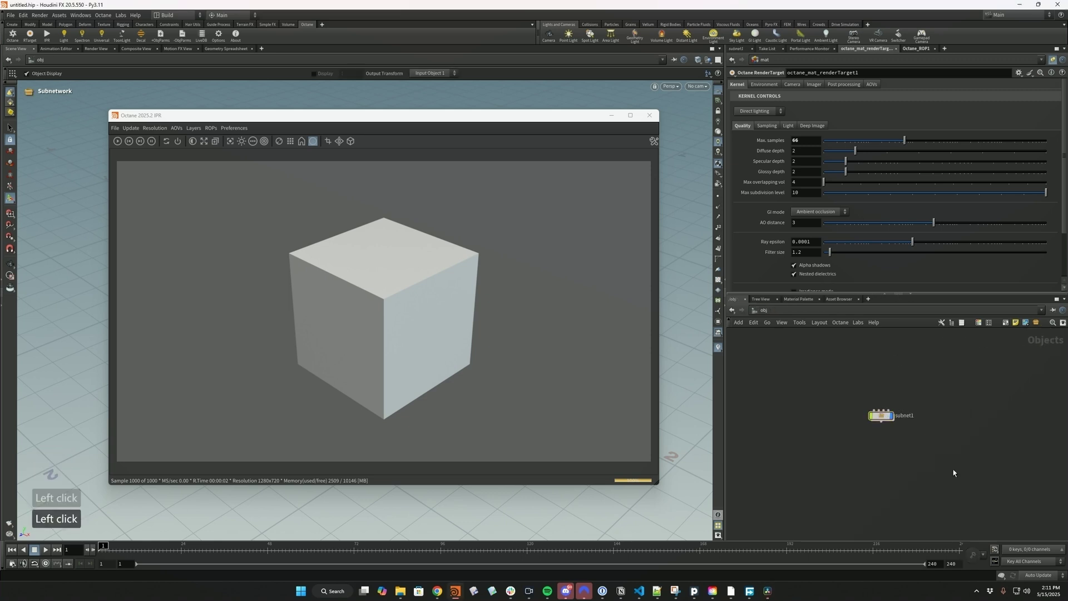
Rename the subnetwork at the obj level as Scene1.
{"action": "left_click", "coordinate": [913, 417]}
{"action": "type", "text": "D"}
{"action": "key", "text": "BackSpace"}
{"action": "key", "text": "shift+BackSpace"}
{"action": "type", "text": "Sce"}
{"action": "key", "text": "BackSpace"}
{"action": "type", "text": "ene1"}
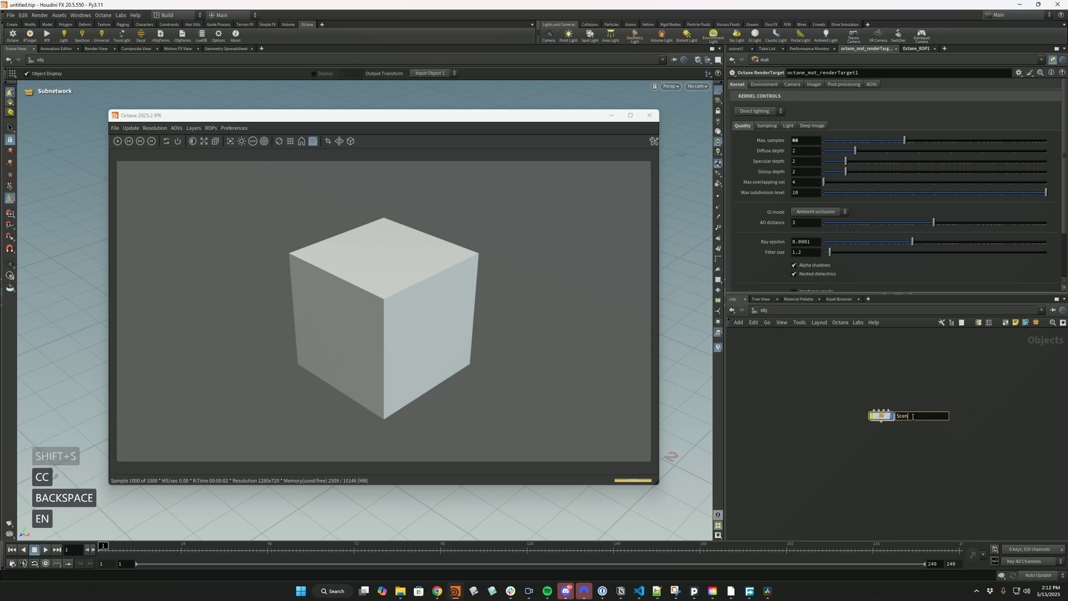
{"action": "key", "text": "Return"}
Duplicate the Scene1 subnetwork into two copies, Scene2 and Scene3, stacked below it.
{"action": "left_click_drag", "start_coordinate": [880, 395], "coordinate": [883, 436], "text": "alt"}
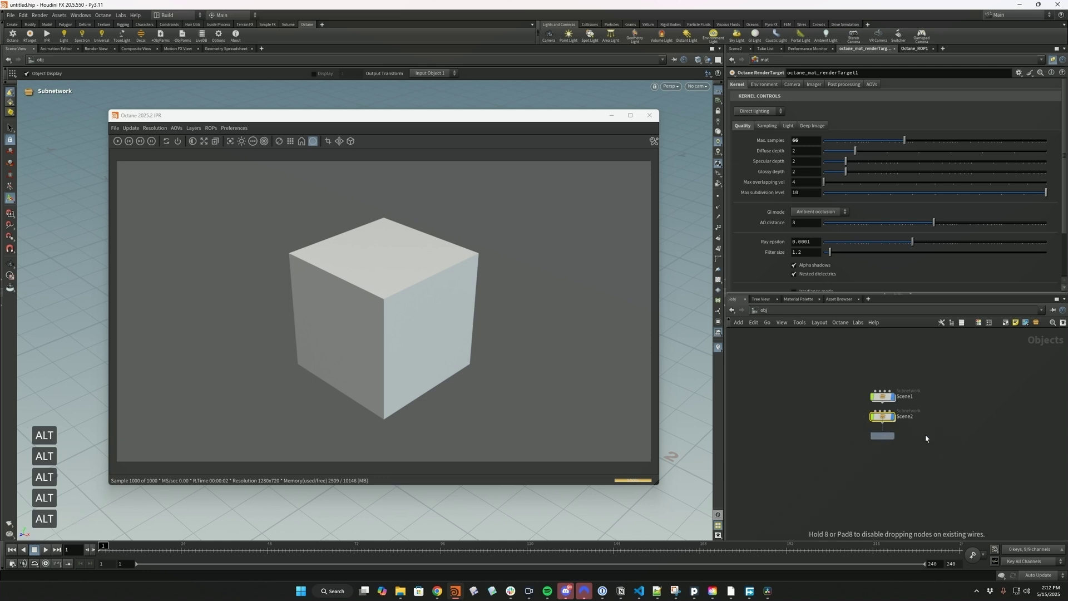
{"action": "left_click", "coordinate": [973, 503]}
{"action": "left_click_drag", "start_coordinate": [892, 396], "coordinate": [892, 416]}
{"action": "left_click", "coordinate": [884, 436]}
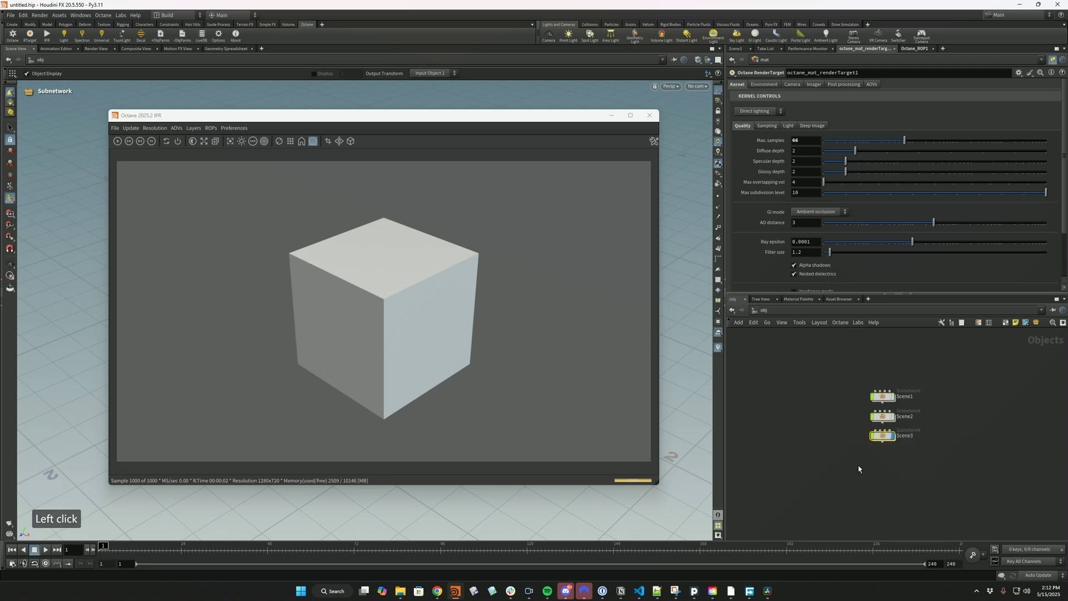